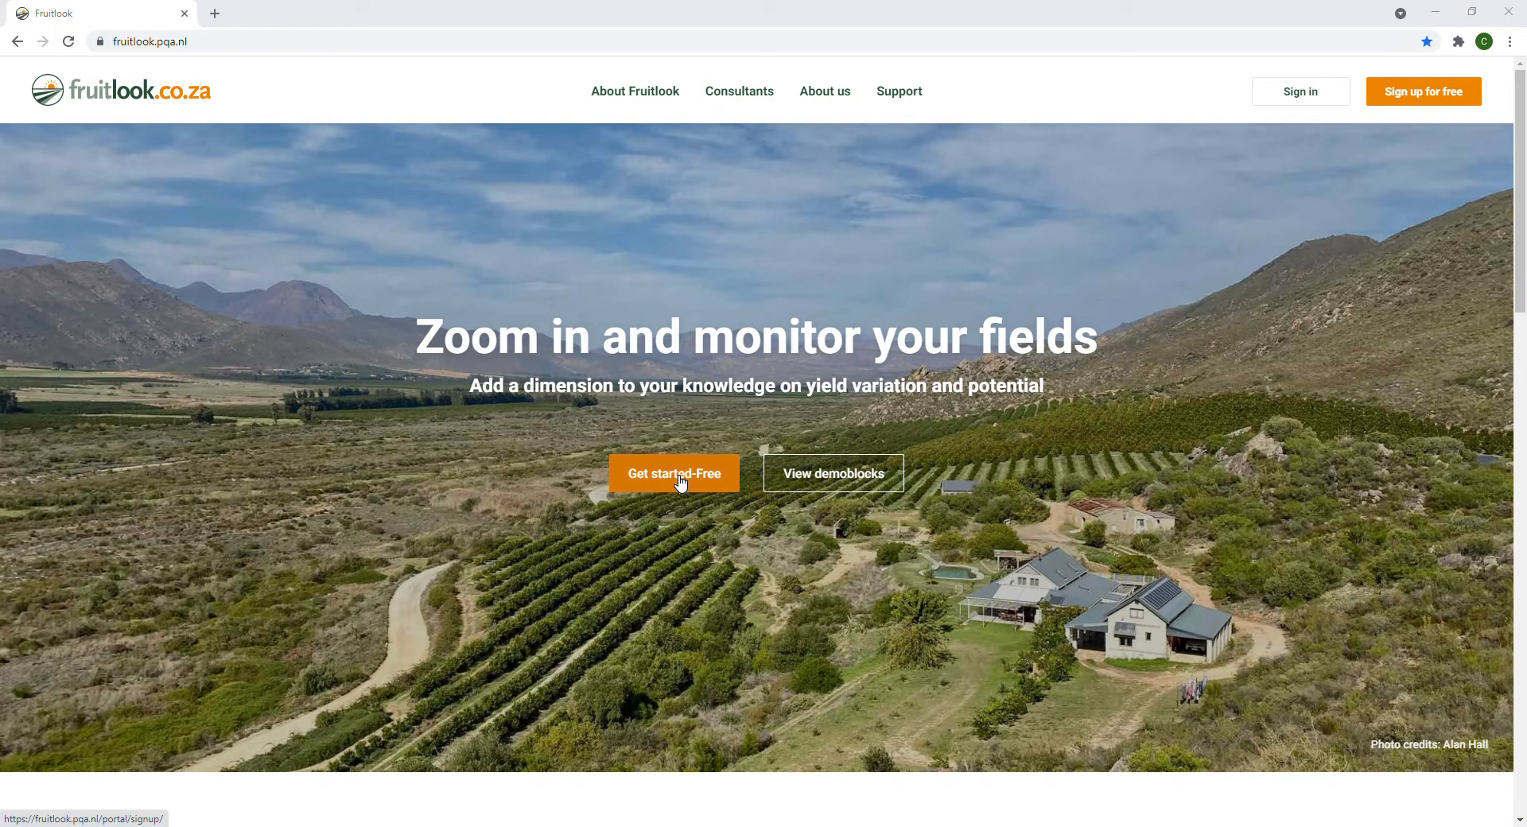
- Open the free sign-up form and review its fields from contact info through the terms and conditions
left_click(1428, 99)
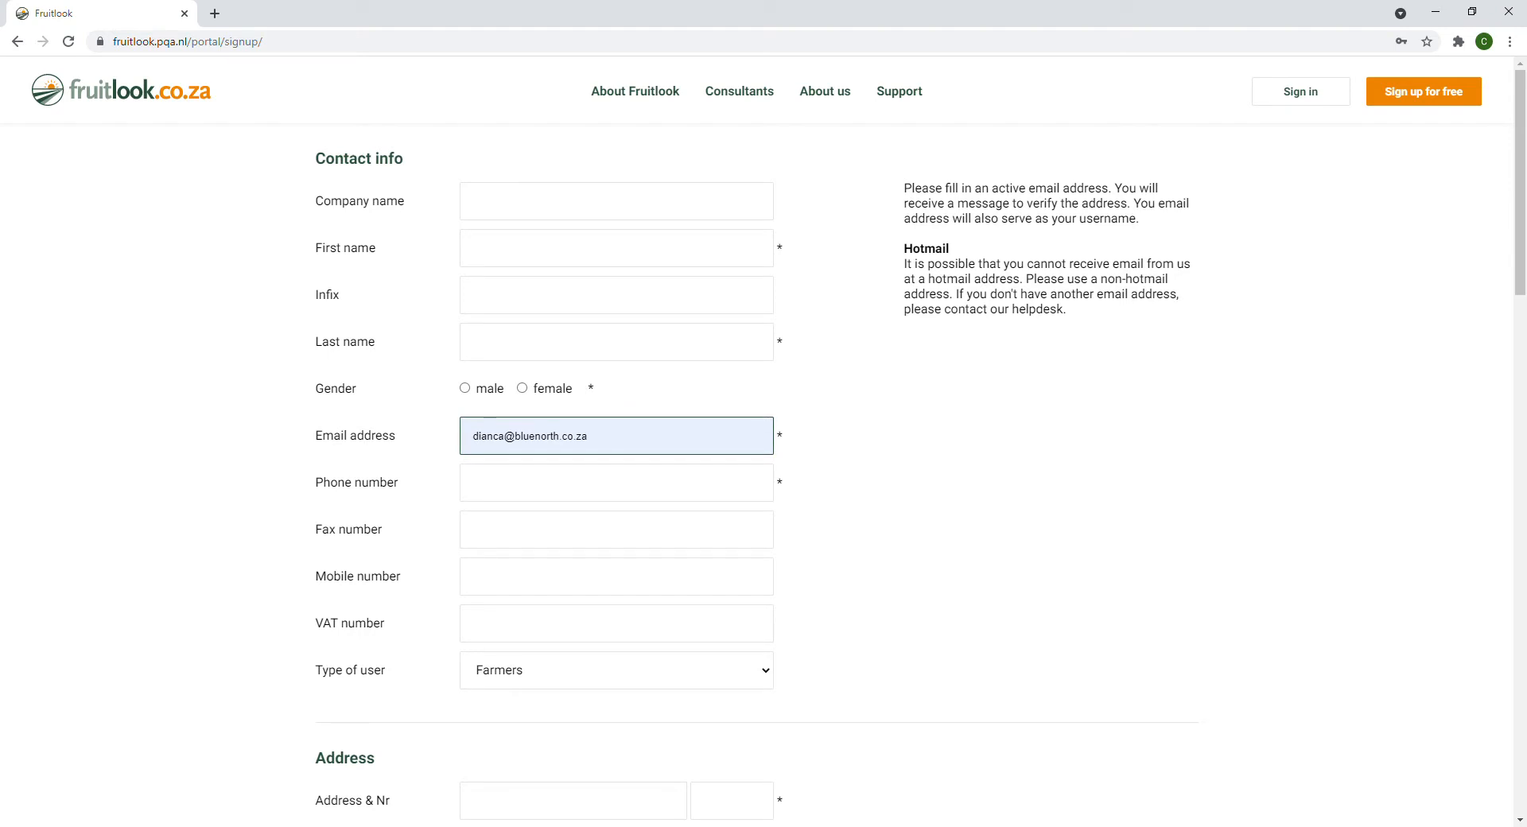
scroll(821, 389, "down", 4)
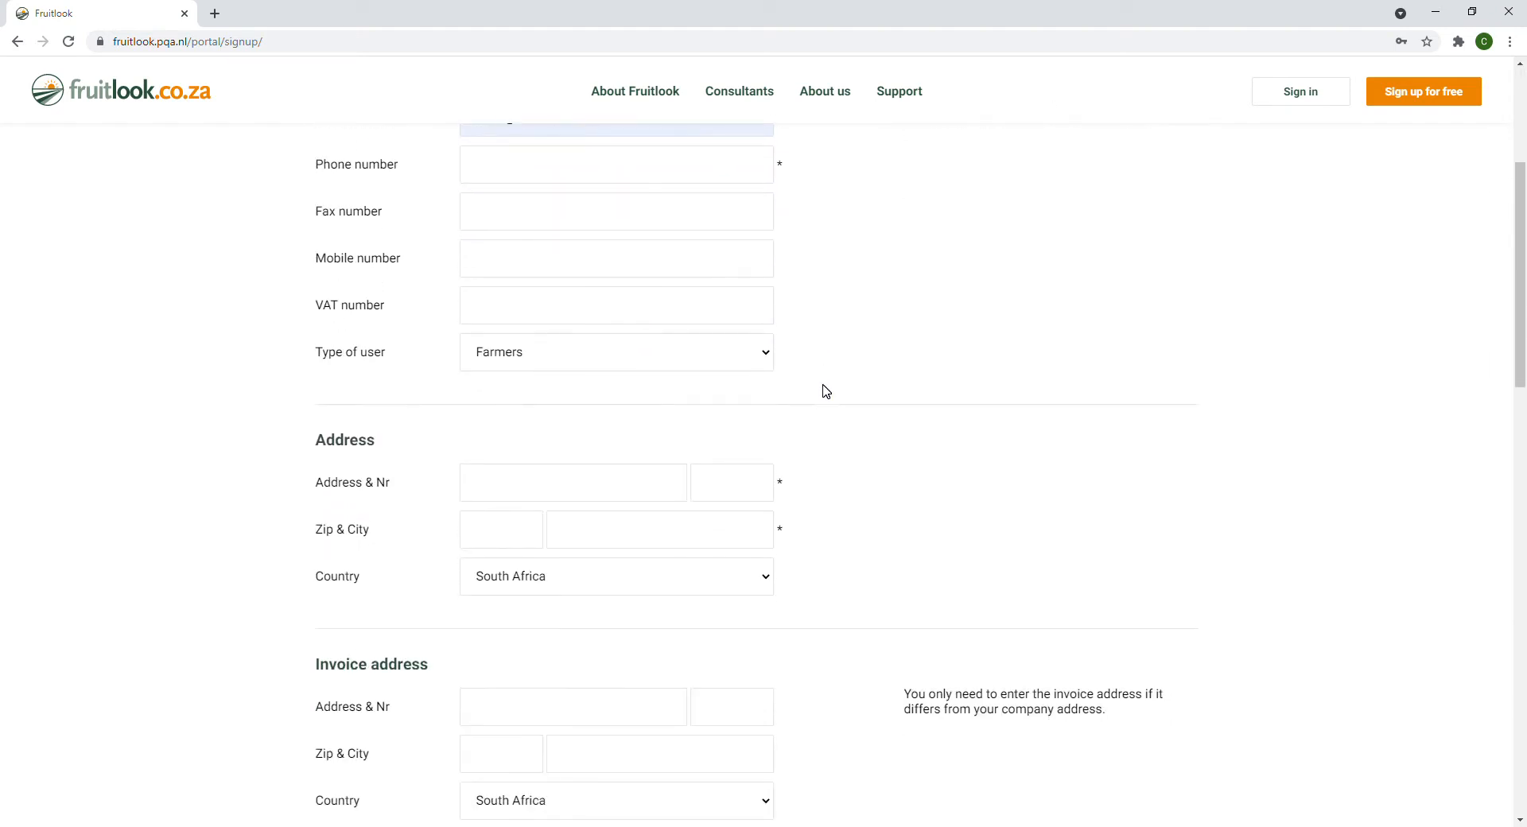
scroll(826, 390, "down", 1)
scroll(826, 391, "down", 4)
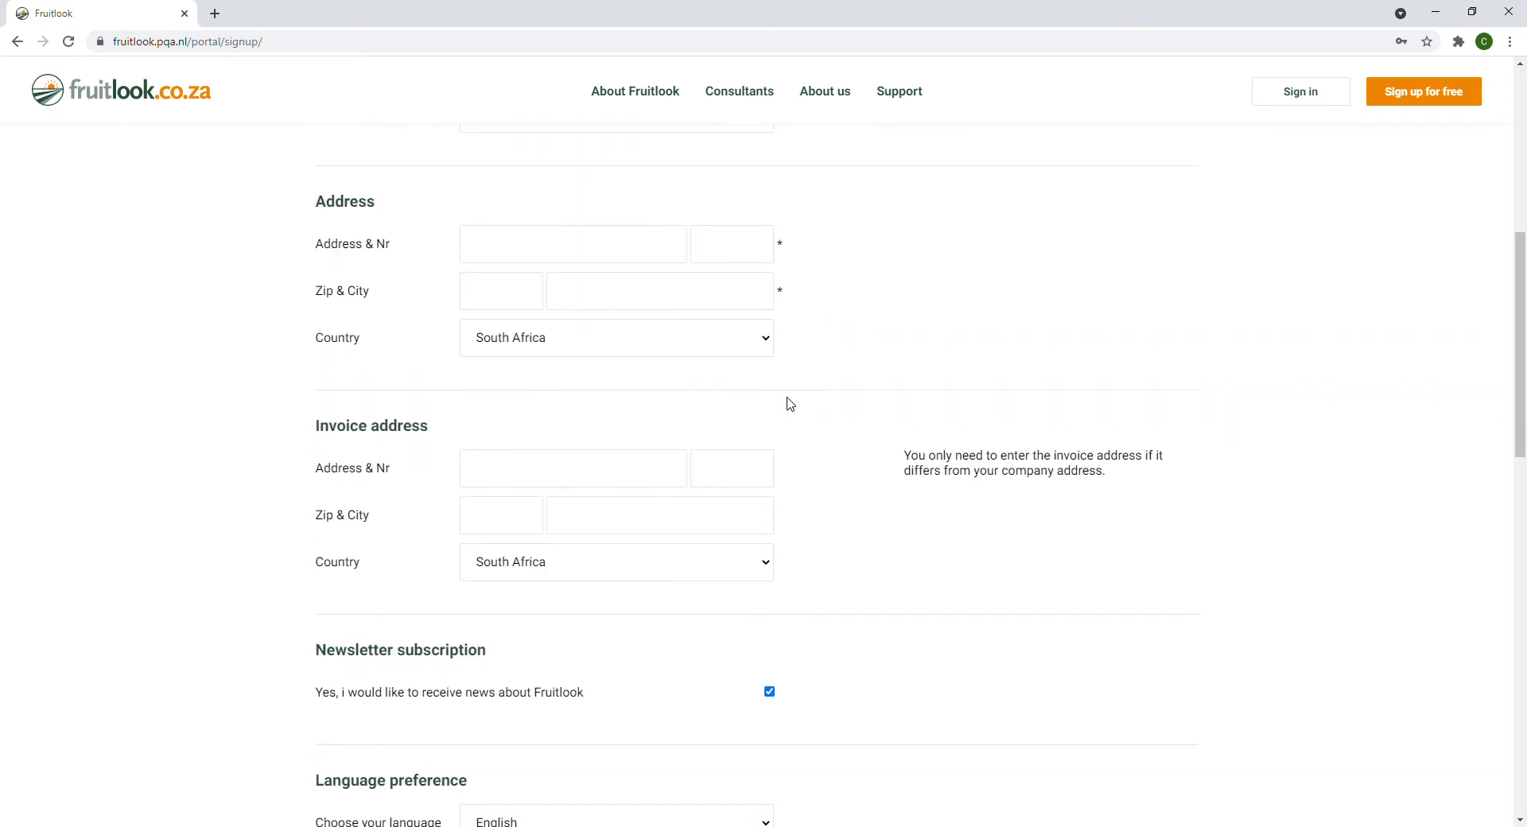
scroll(518, 628, "down", 2)
scroll(497, 632, "down", 2)
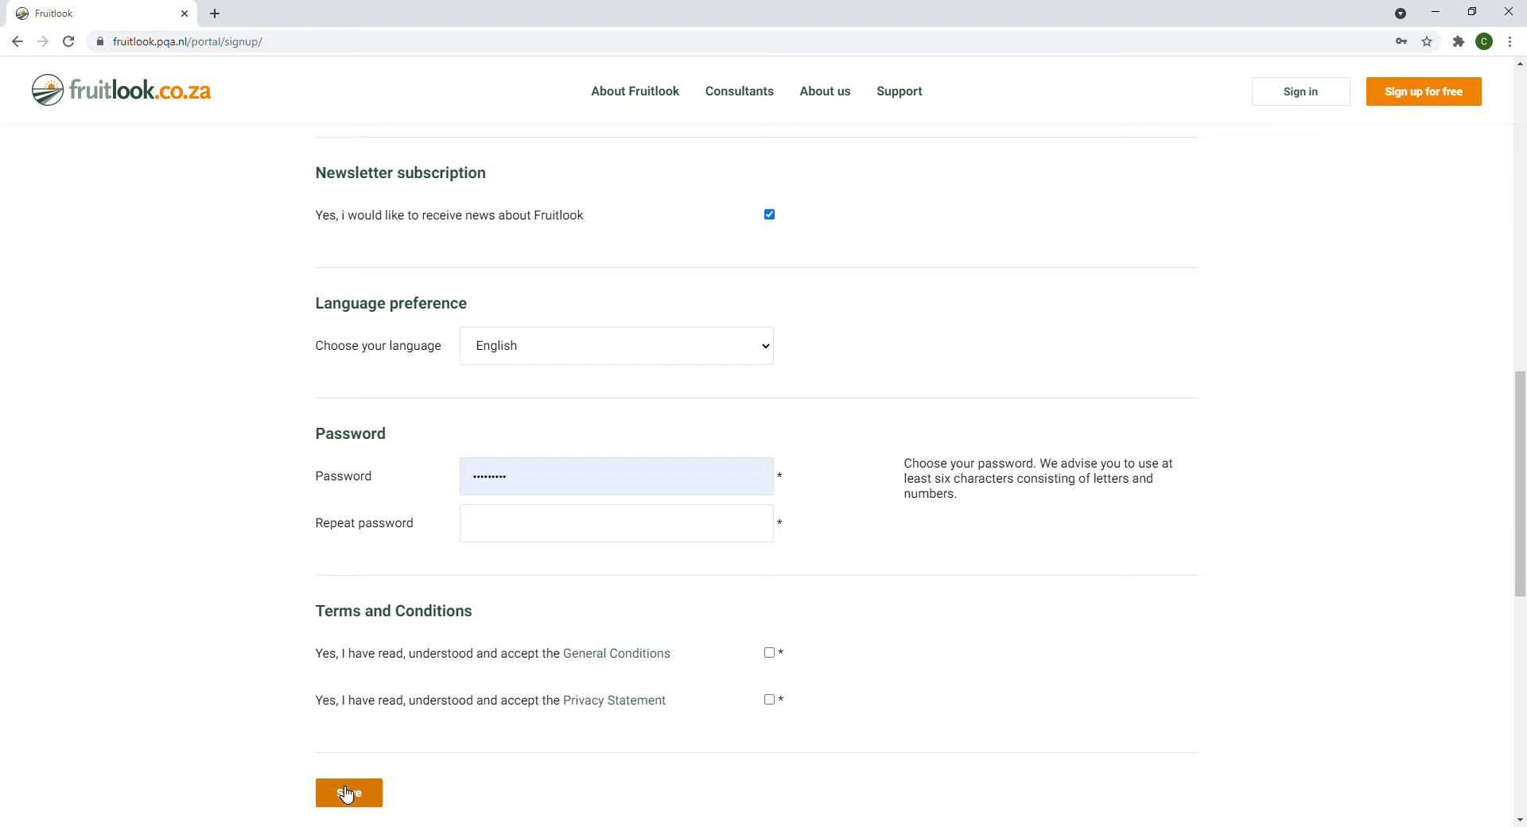
- Sign in to My Fruitlook with the prefilled account credentials
left_click(1301, 94)
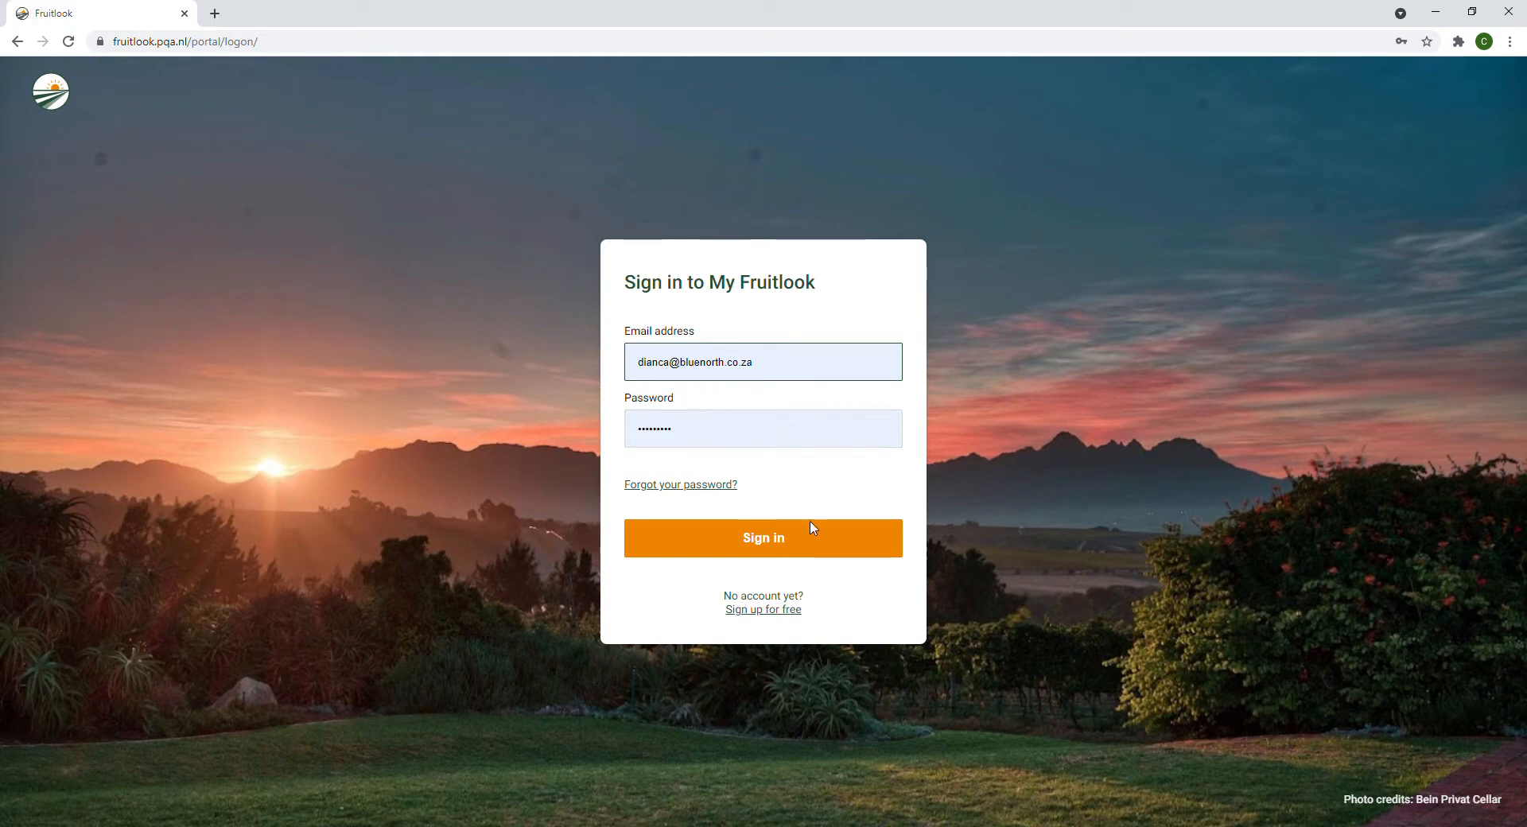
left_click(760, 549)
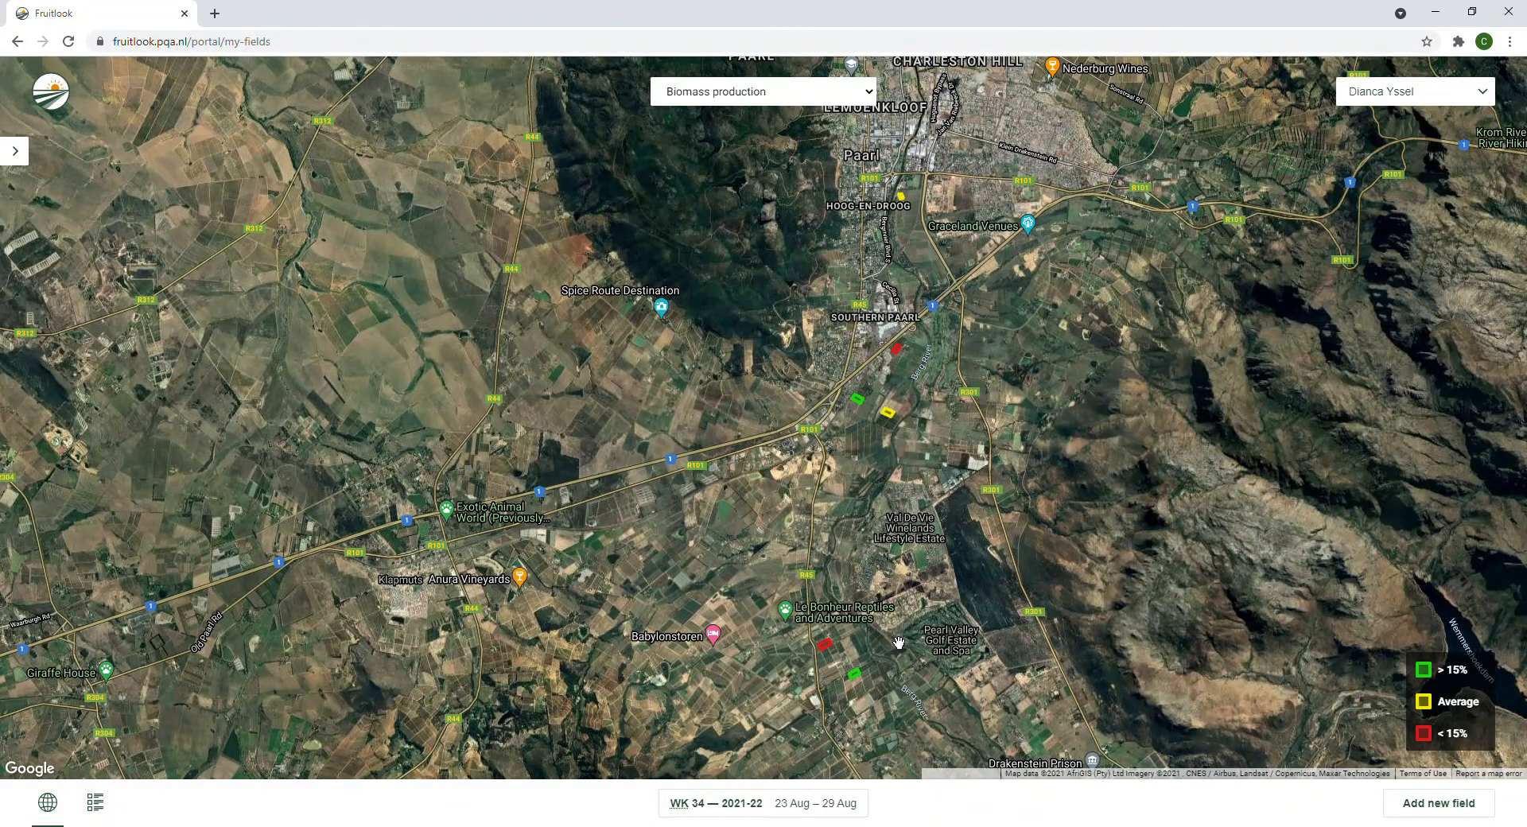
- Show the Evaporation deficit parameter on the map for the fields around Marlenique Estate
scroll(898, 643, "up", 4)
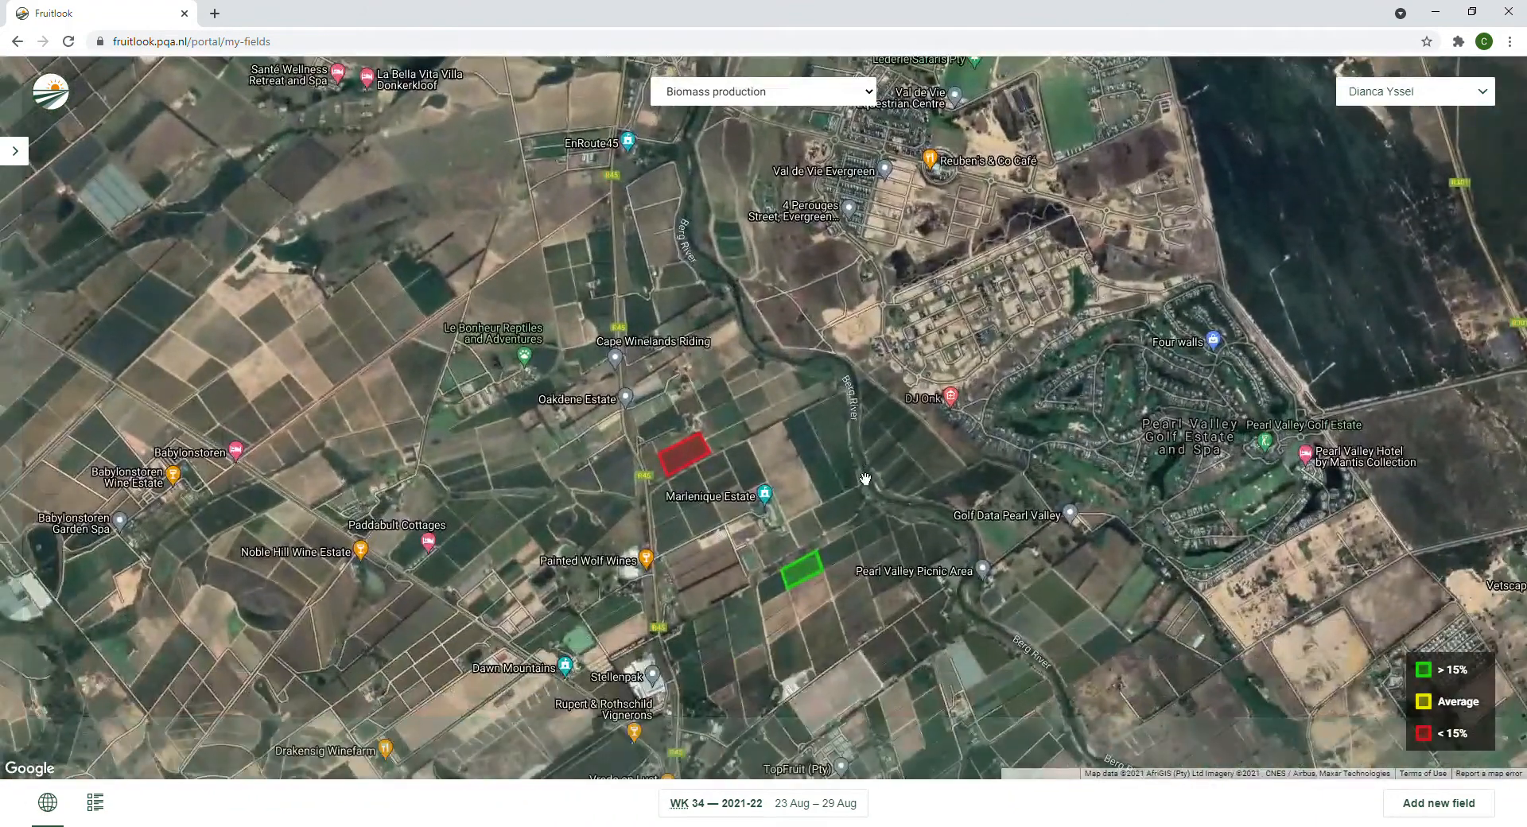
scroll(873, 587, "up", 1)
left_click_drag(455, 572, 539, 528)
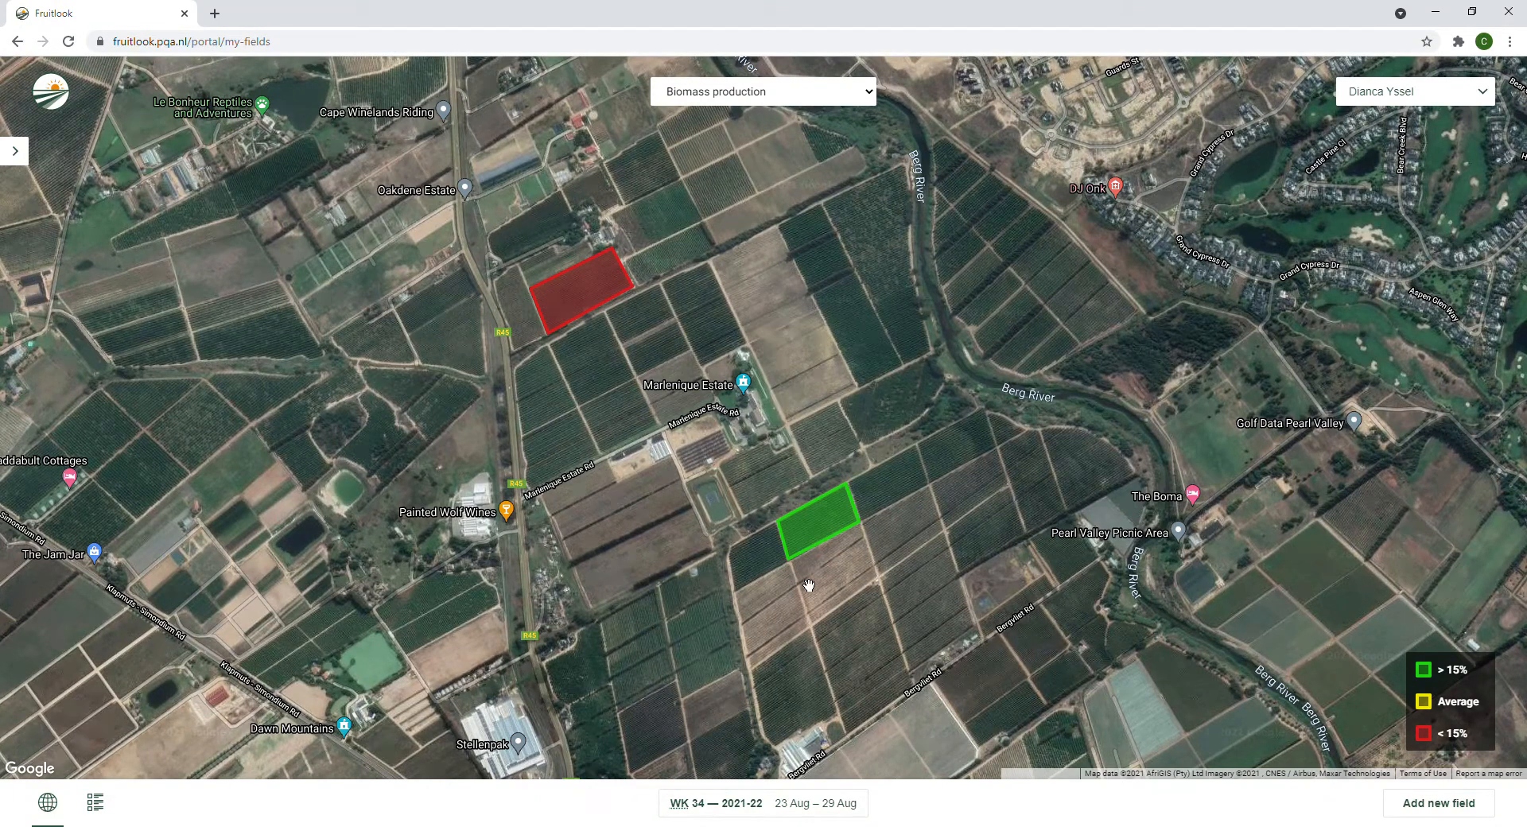
left_click(870, 93)
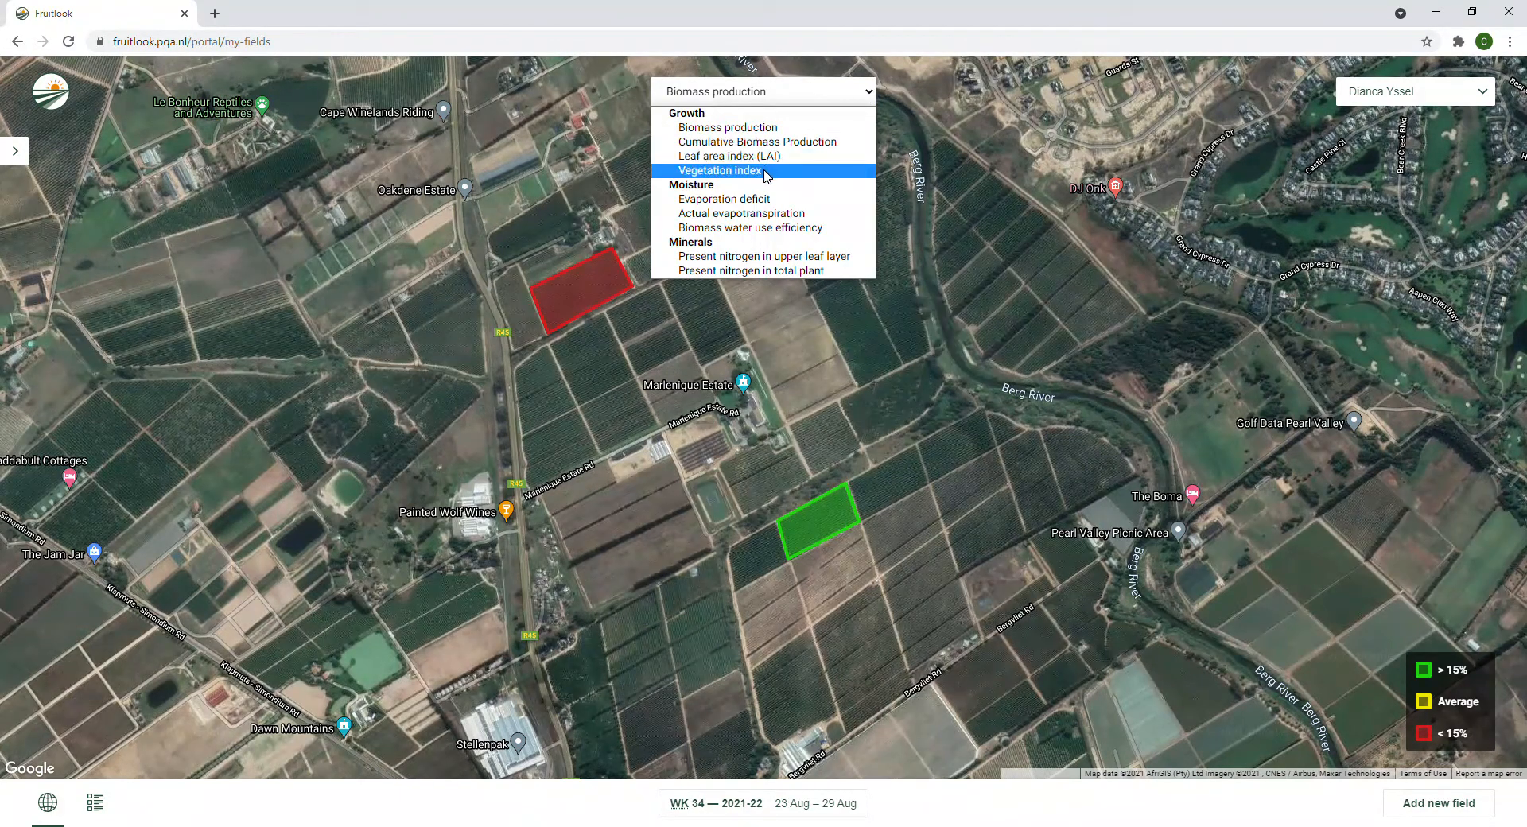
left_click(762, 199)
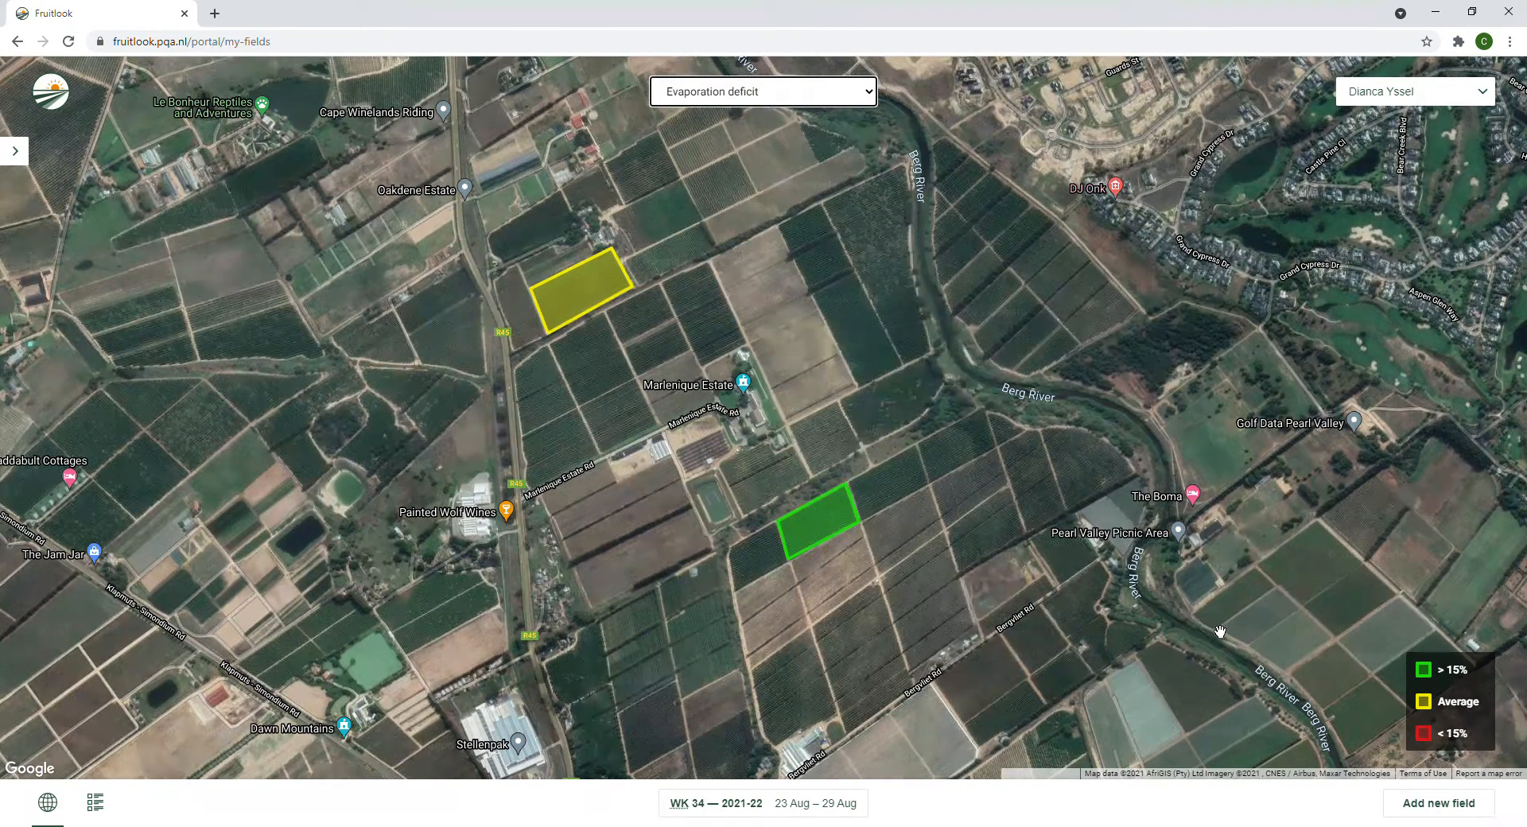
- Add a new field by drawing a closed four-corner outline of about 1.81 ha around the block just north of Marlenique Estate Rd
left_click(1412, 811)
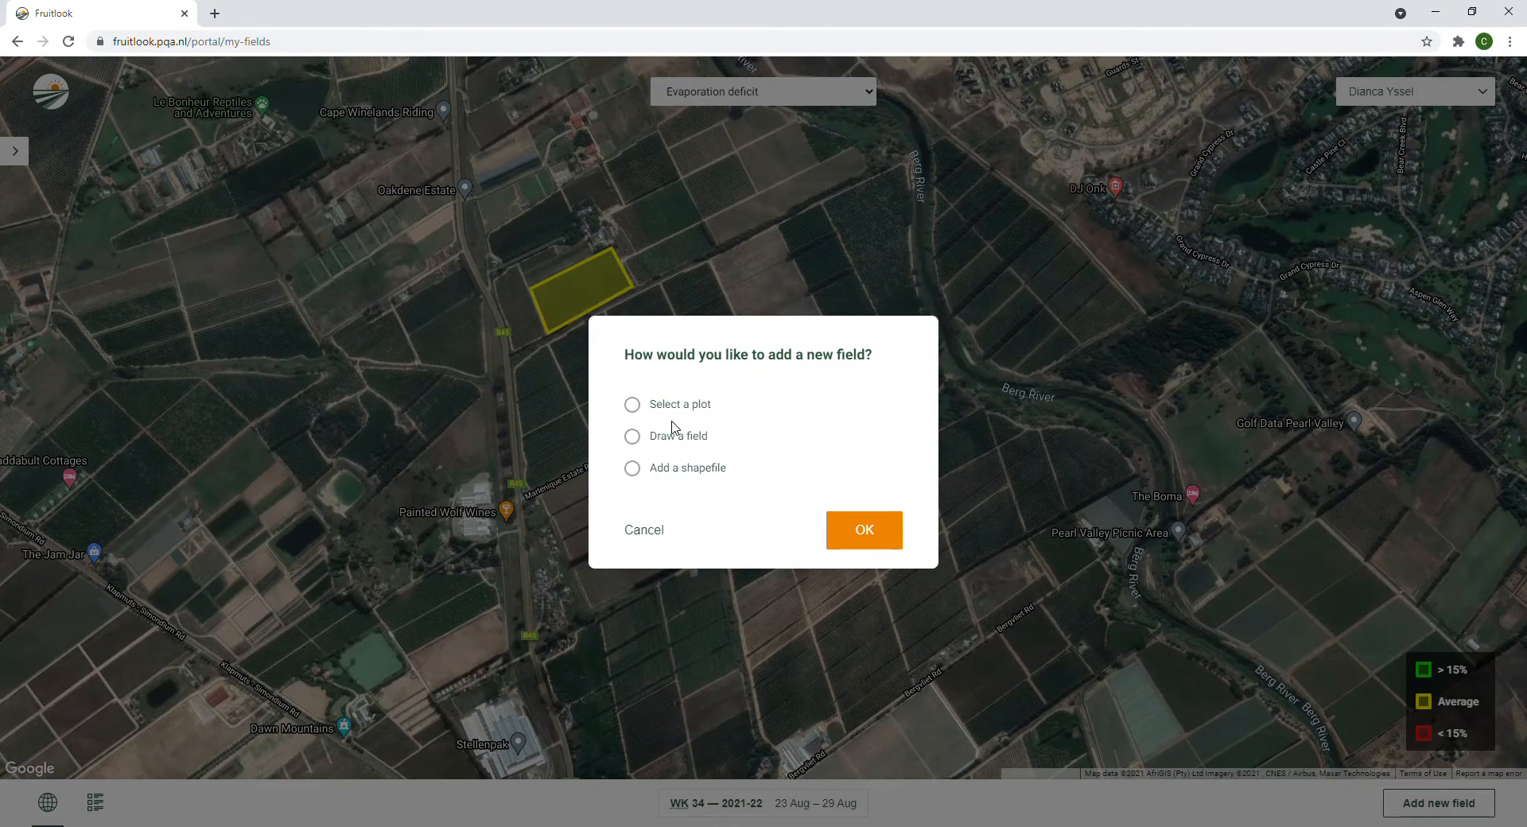
left_click(634, 439)
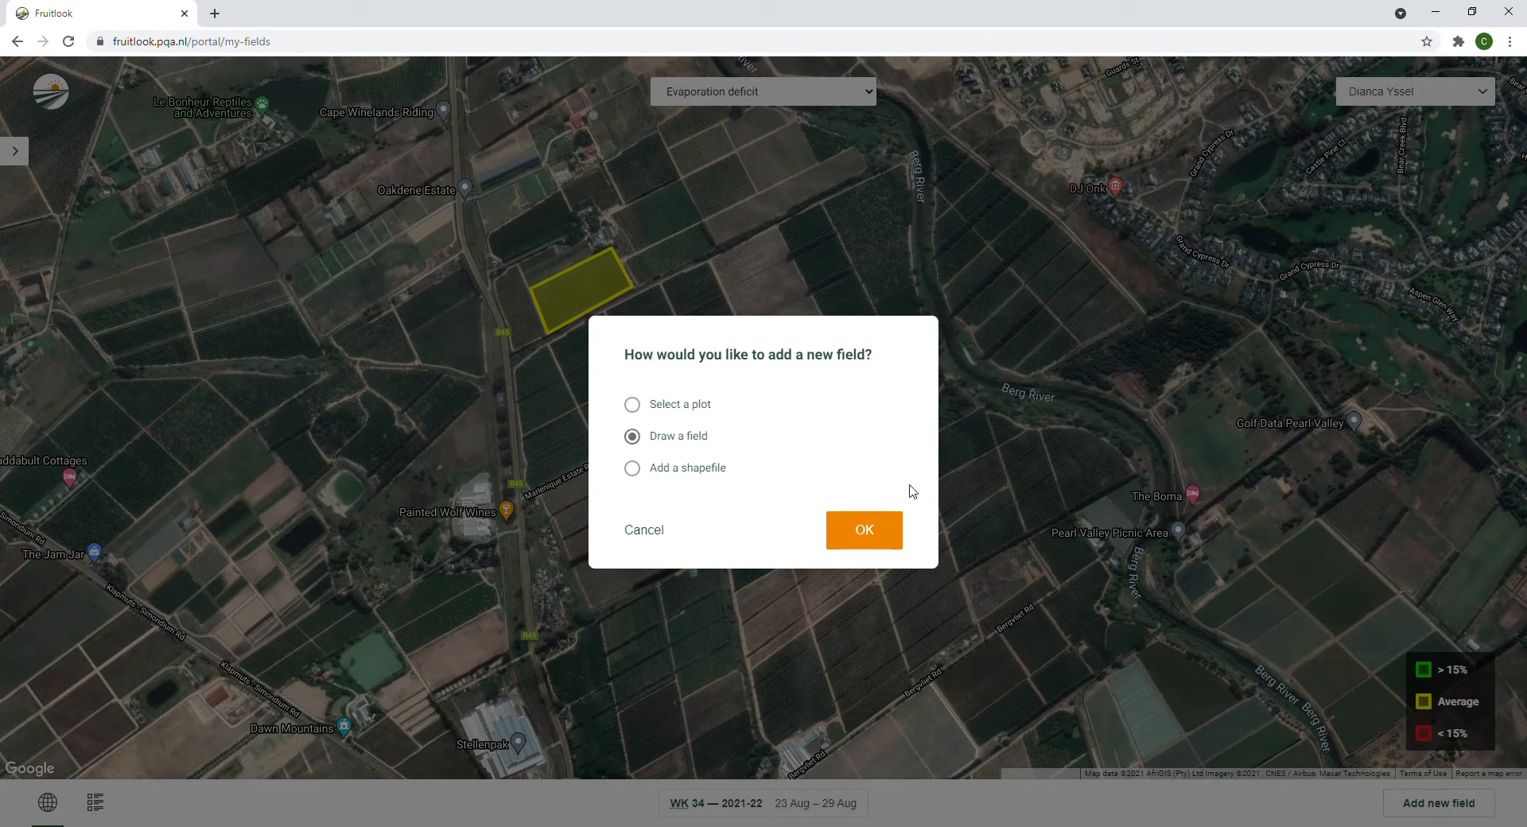
left_click(861, 535)
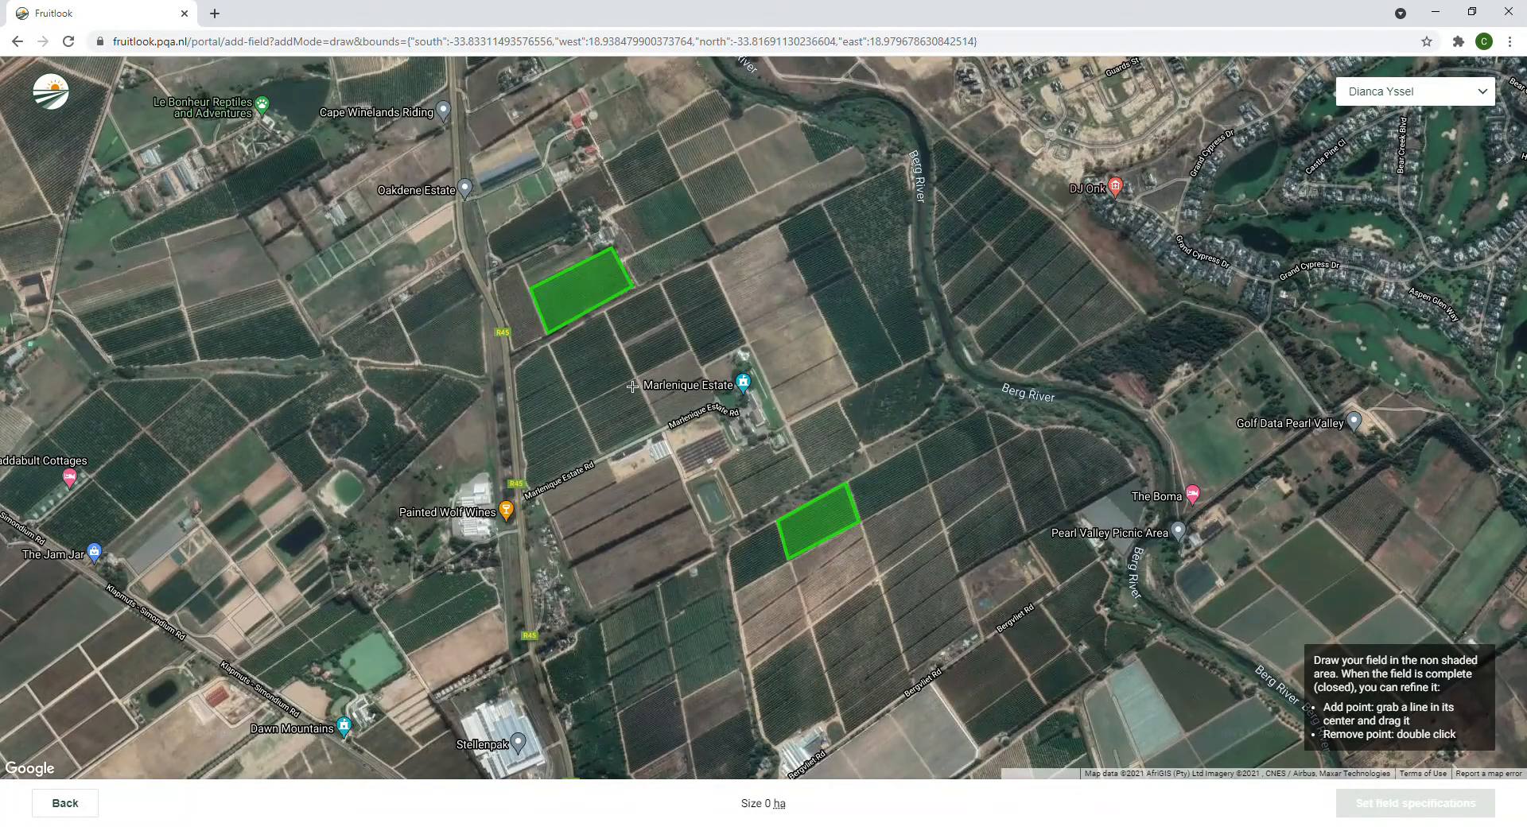
scroll(633, 391, "up", 1)
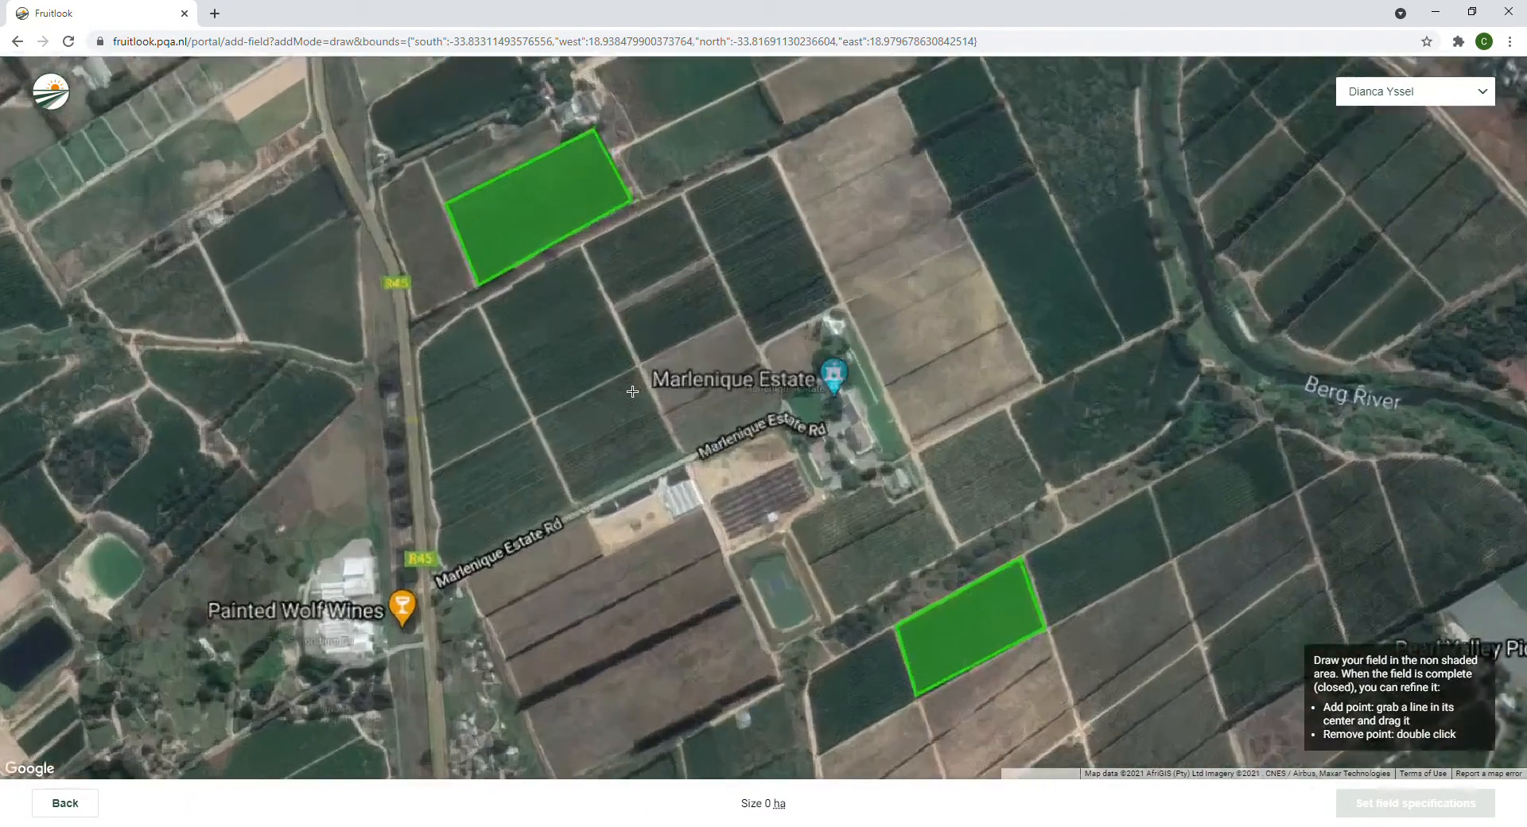
left_click_drag(523, 392, 571, 495)
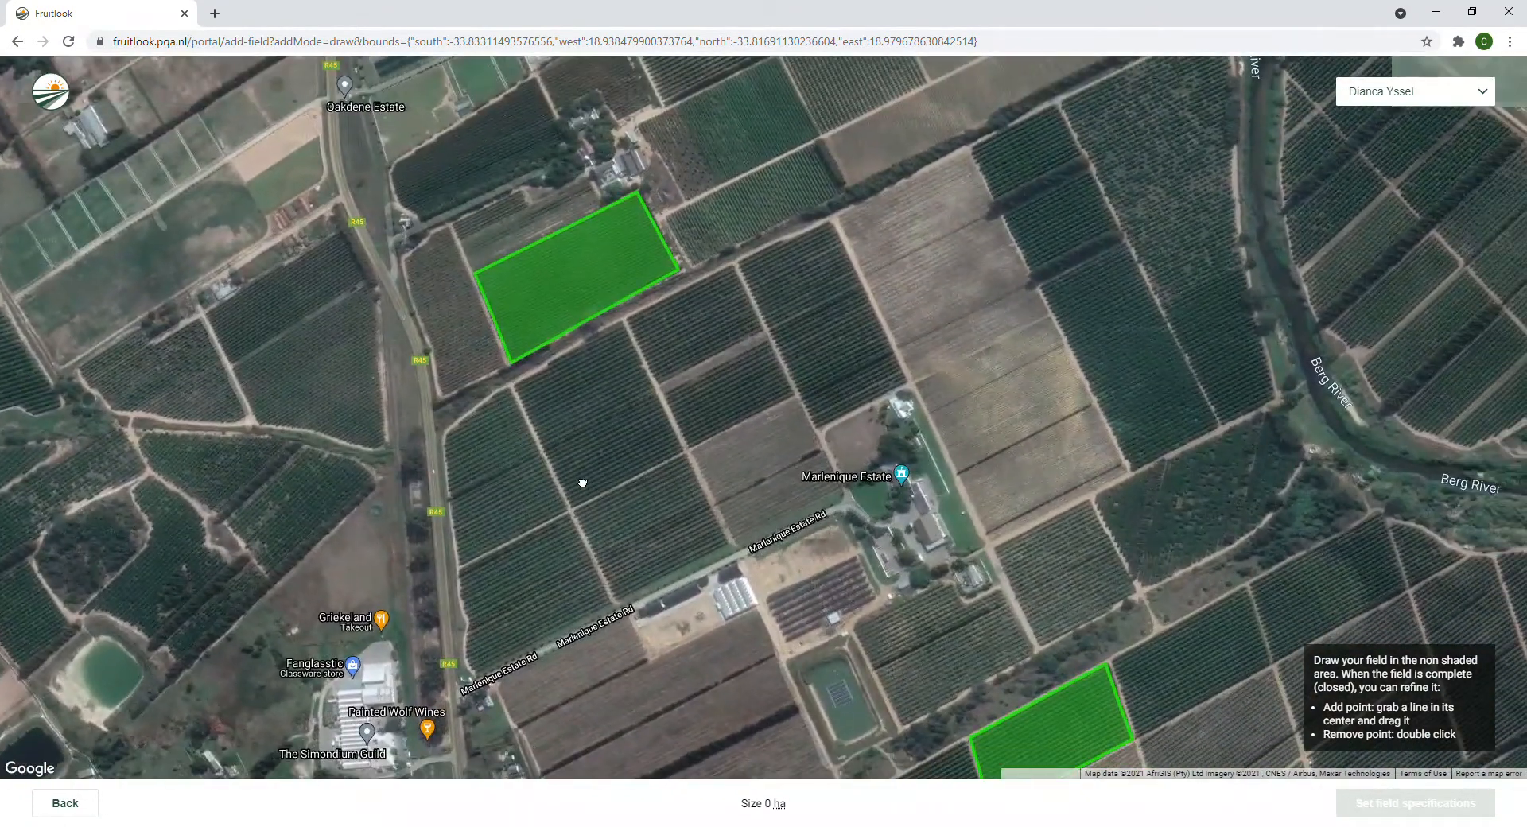
left_click(681, 457)
left_click(723, 544)
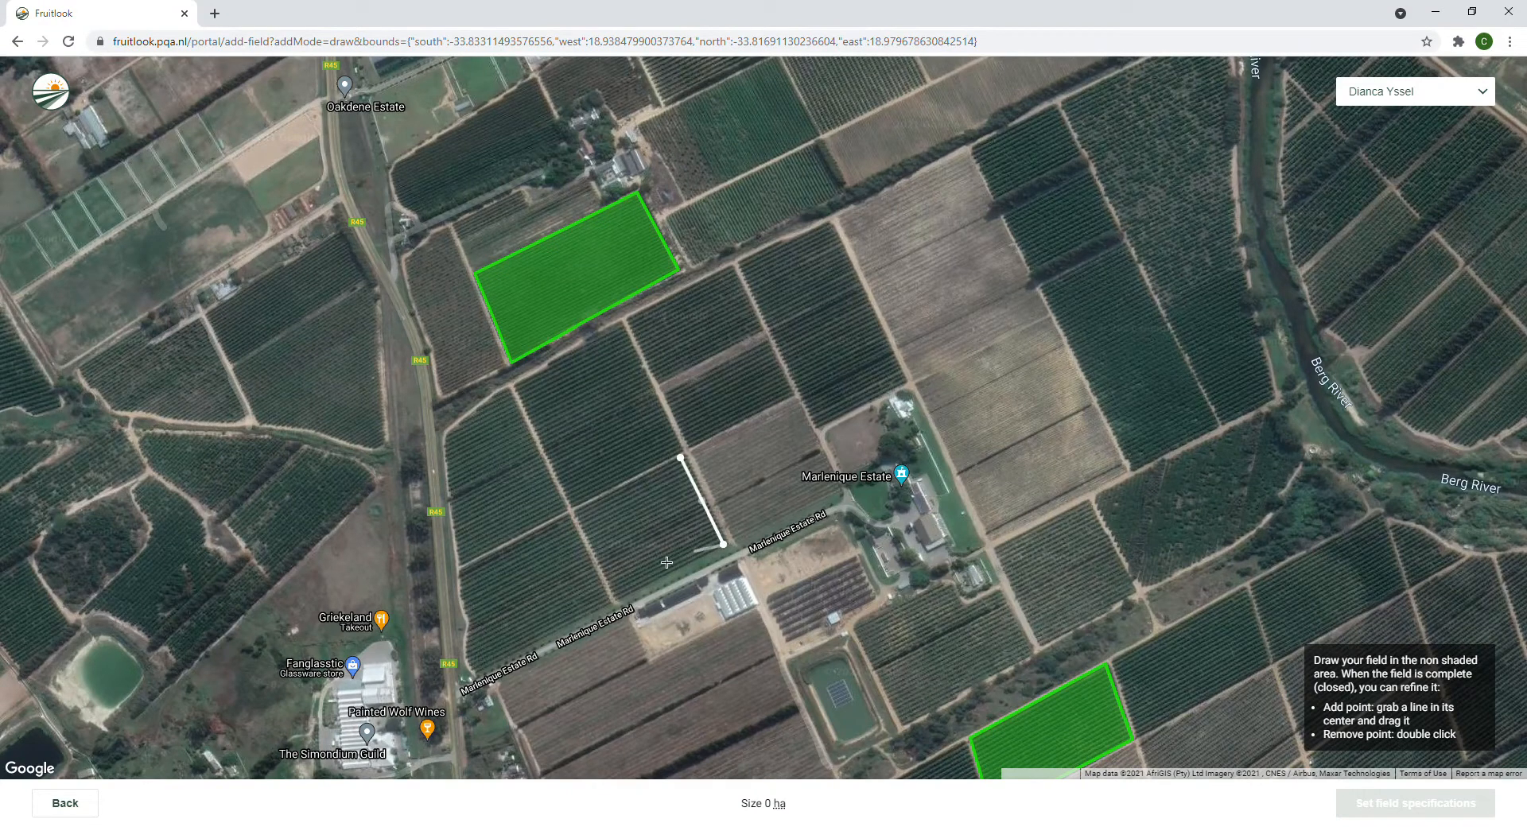
left_click(614, 598)
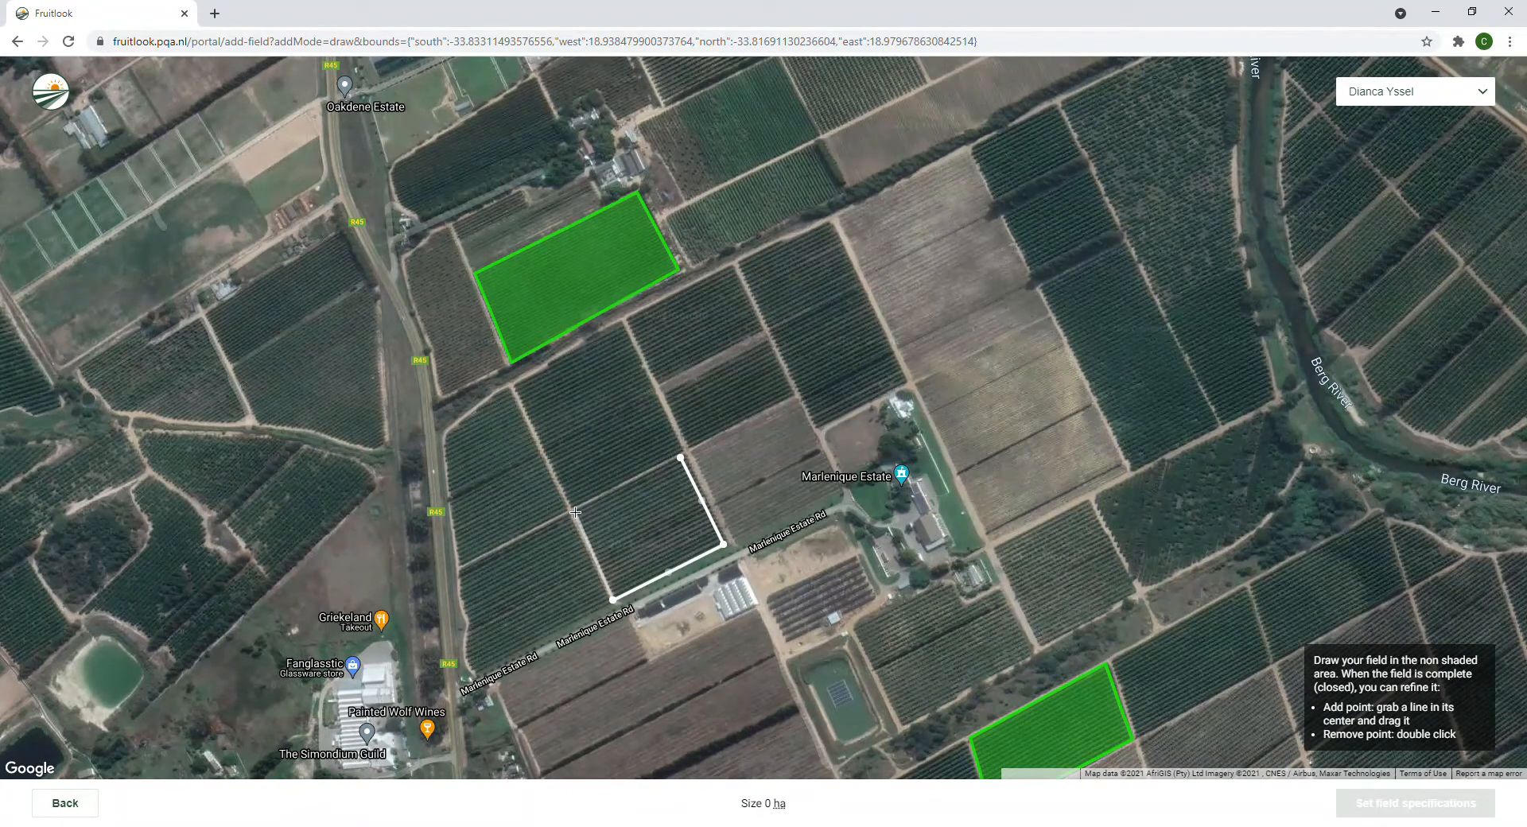
left_click(575, 513)
left_click(681, 458)
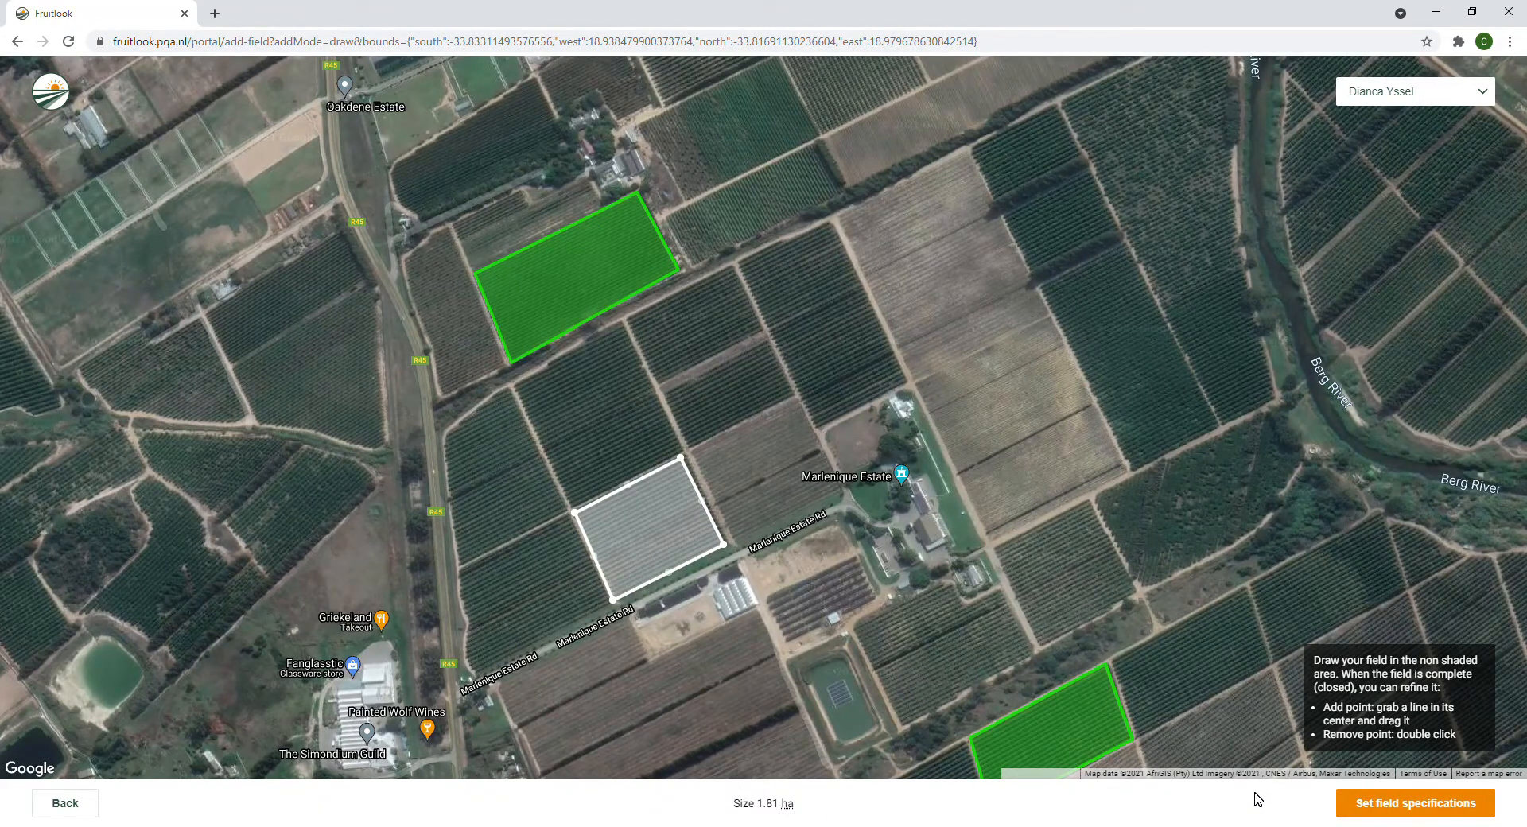
- In the drawn field's specifications, enter the name Merlot 03 and set the crop to Red wine grape
left_click(1385, 809)
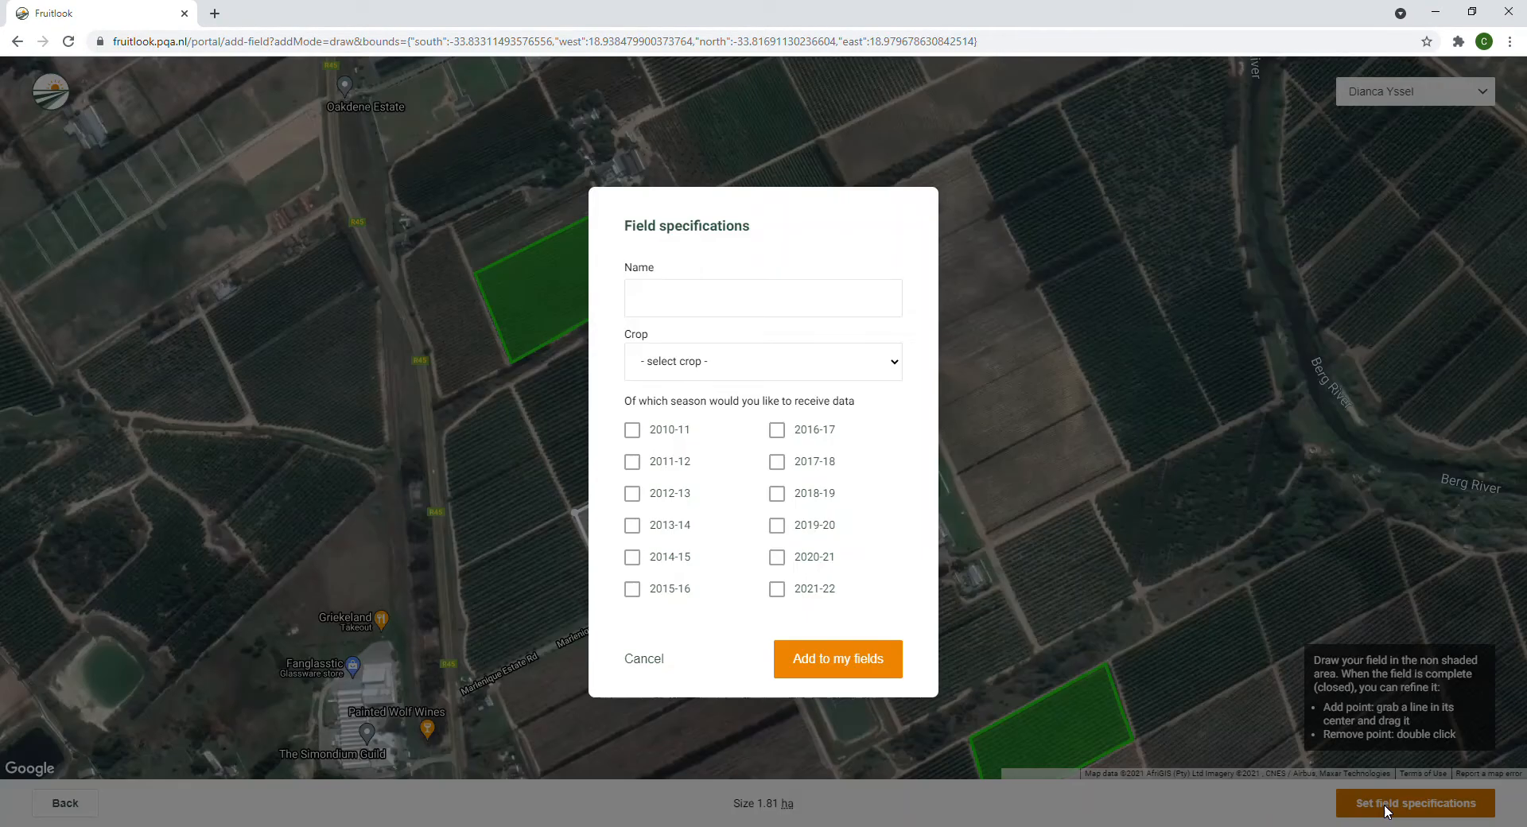
left_click(763, 298)
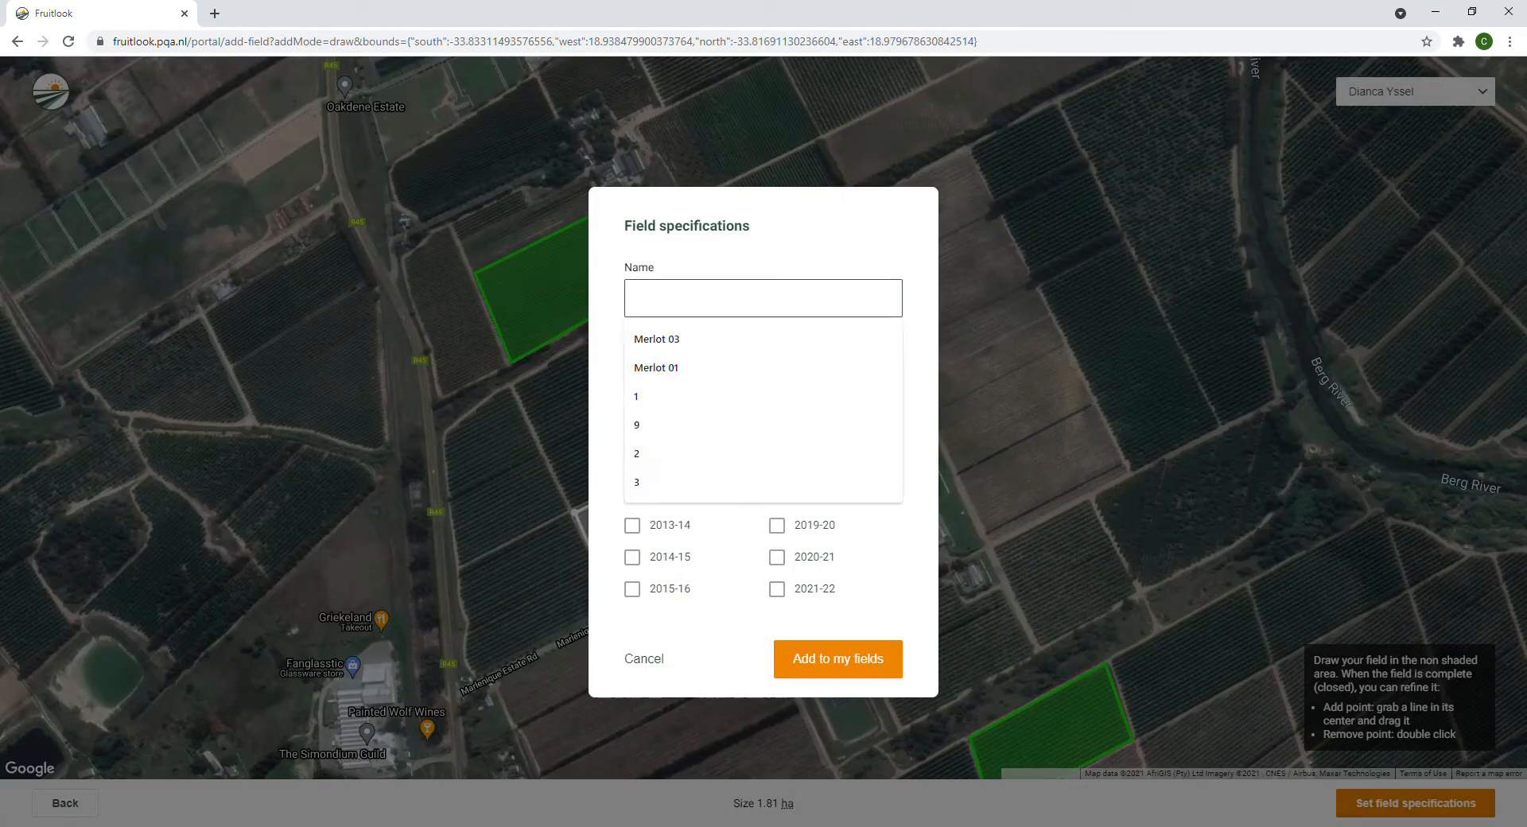
left_click(657, 339)
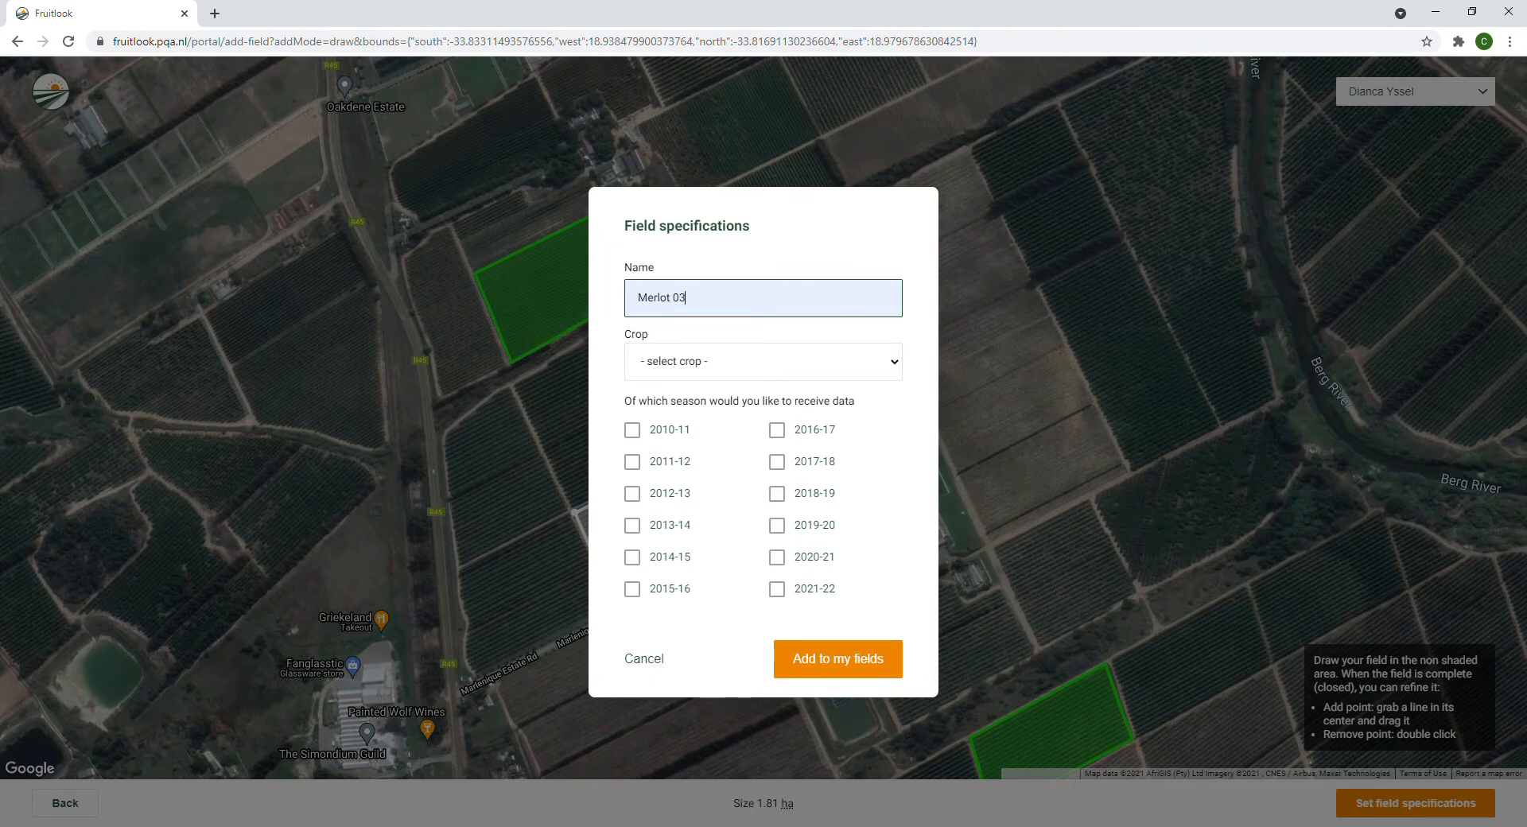
left_click(893, 361)
scroll(751, 501, "down", 2)
scroll(751, 501, "down", 5)
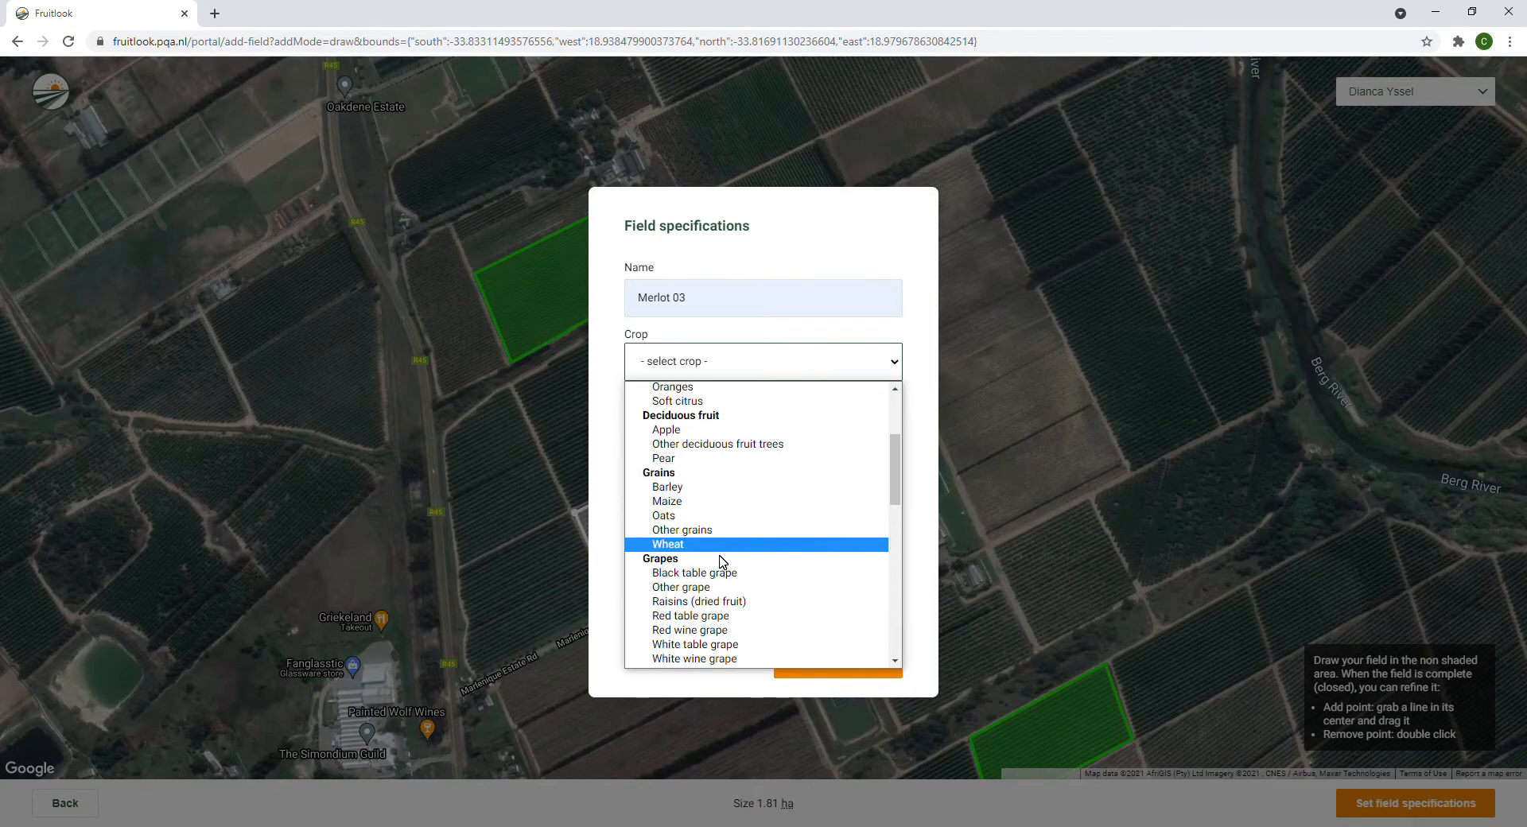
scroll(732, 545, "up", 4)
scroll(753, 518, "down", 2)
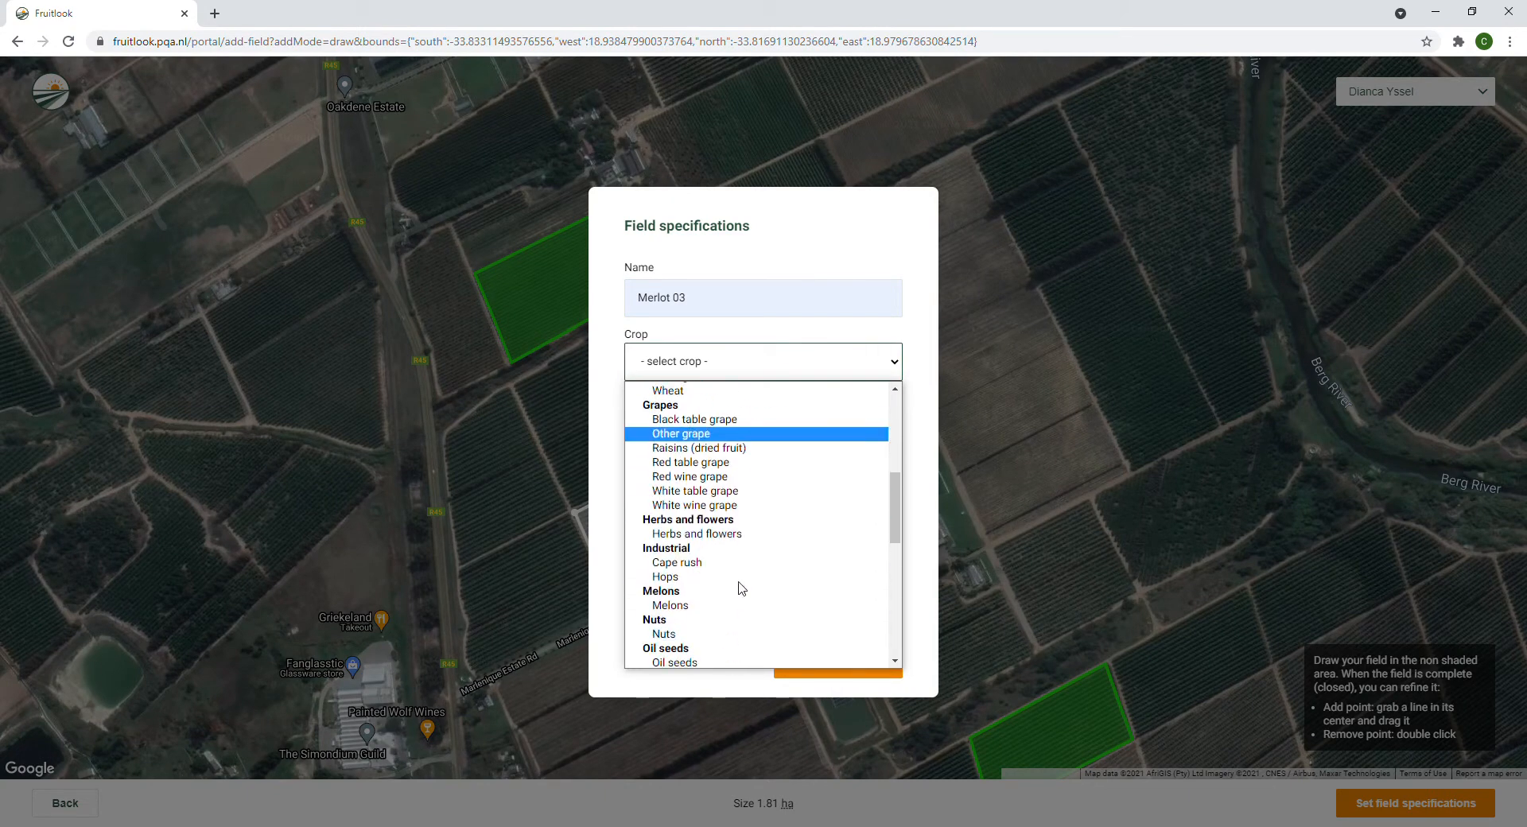
left_click(691, 477)
- Request data for seasons 2018-19, 2019-20, 2020-21 and 2021-22, and save the field to My Fields
left_click(777, 494)
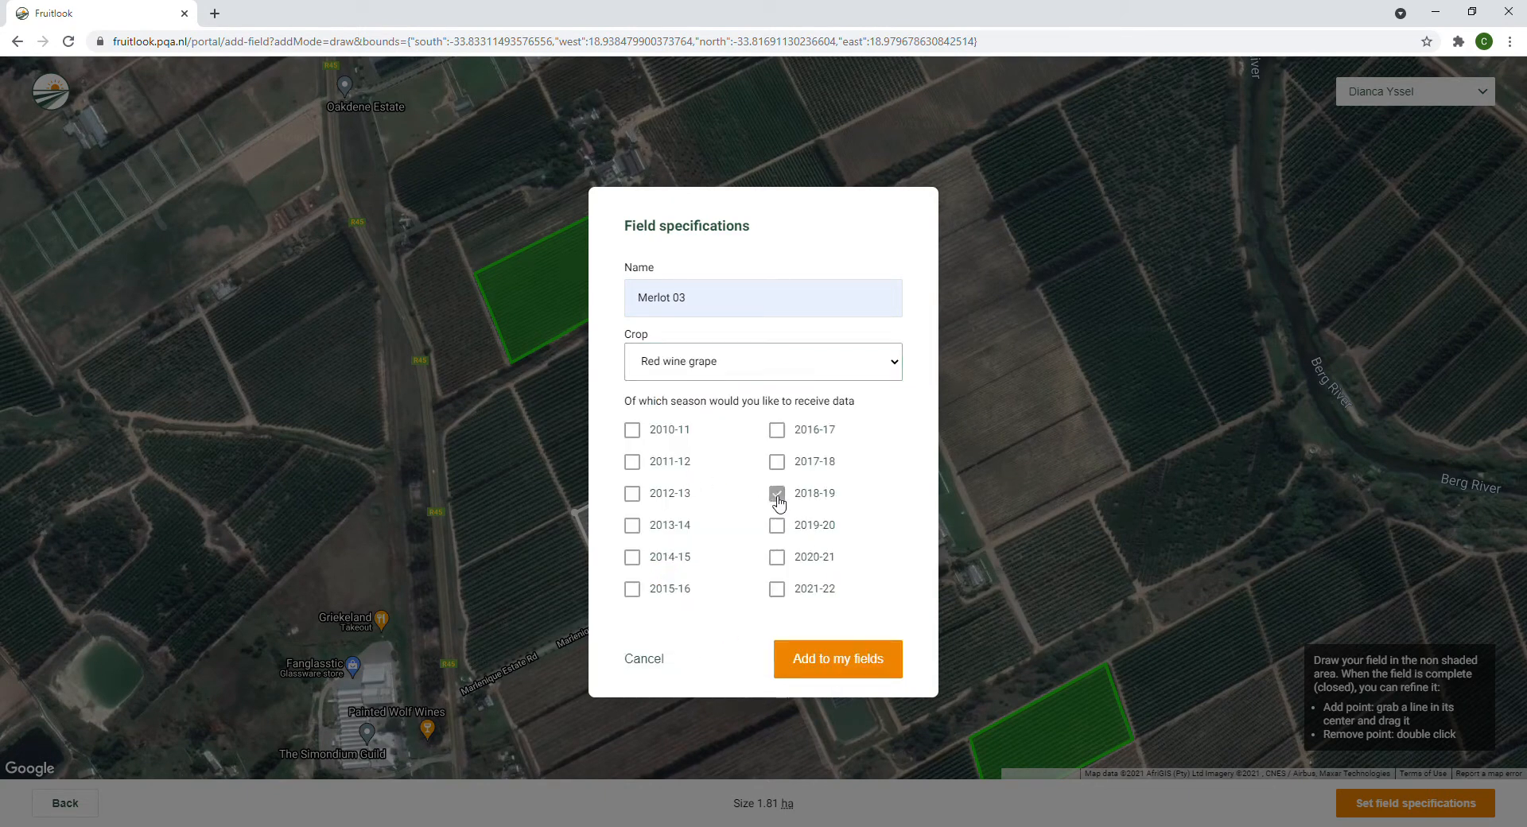
left_click(777, 526)
left_click(777, 558)
left_click(775, 592)
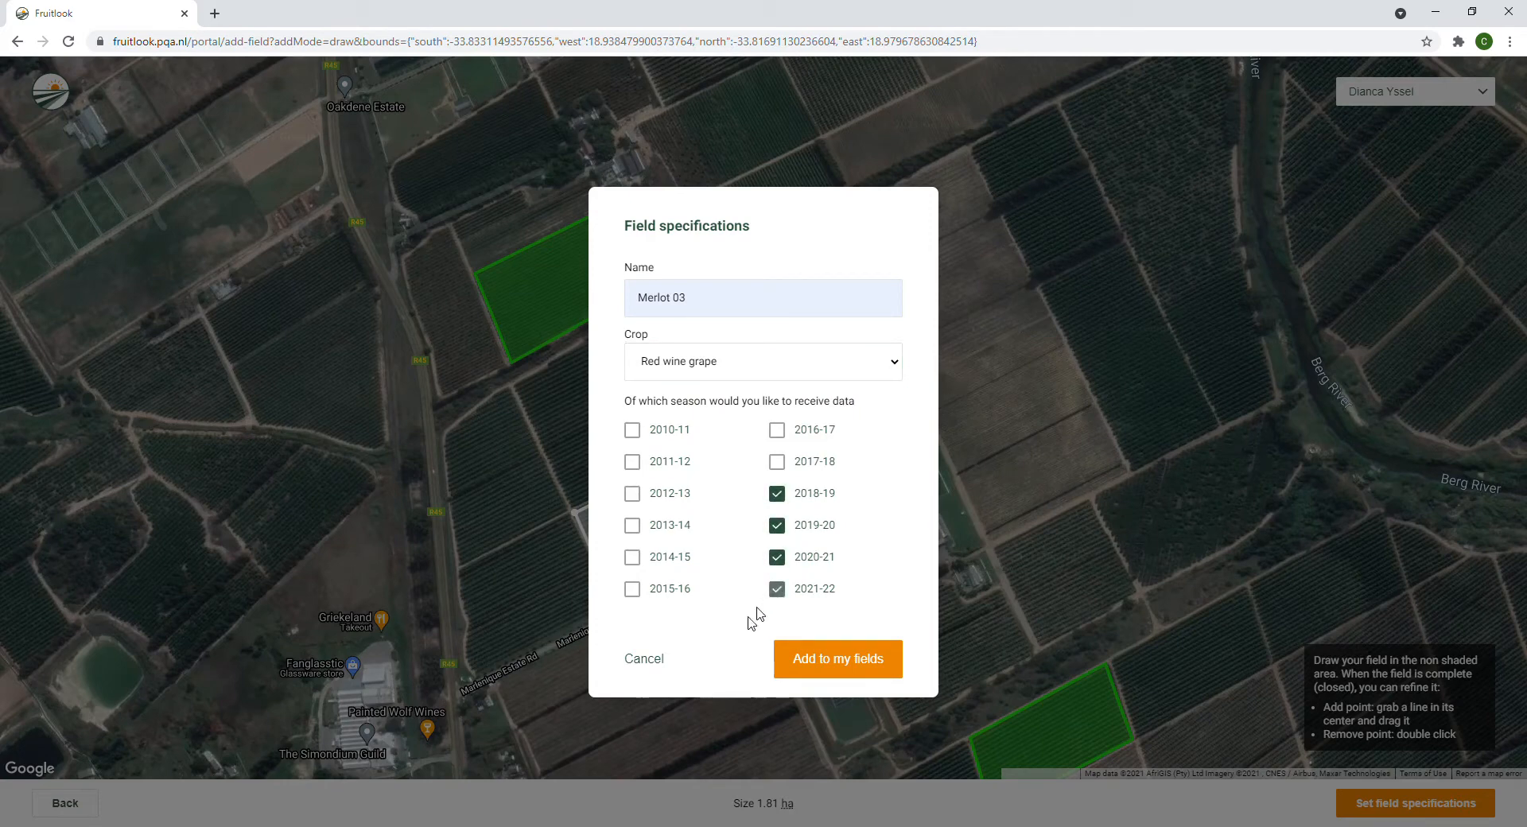
left_click(834, 669)
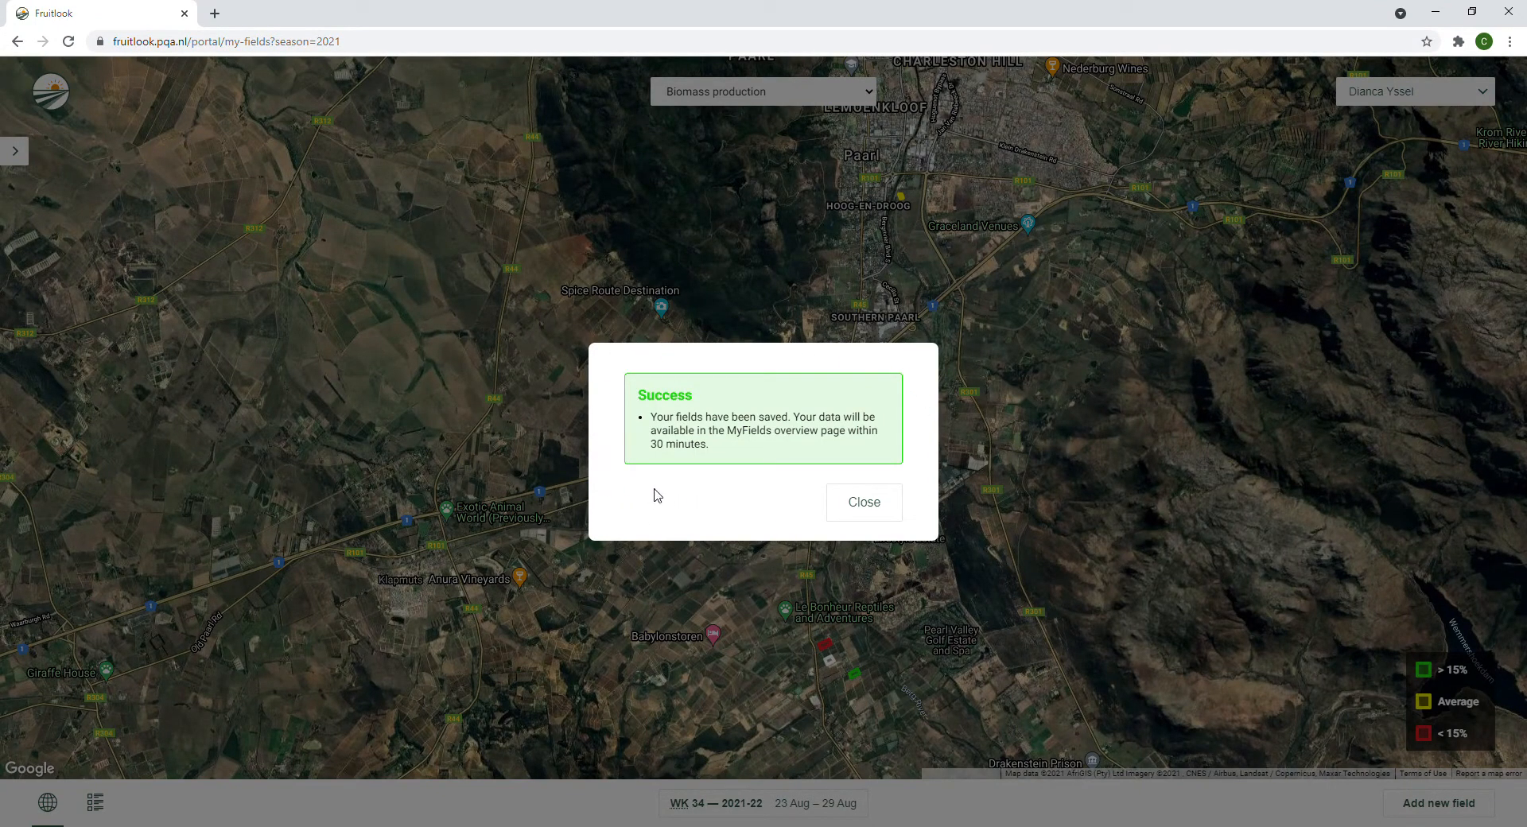
left_click(859, 502)
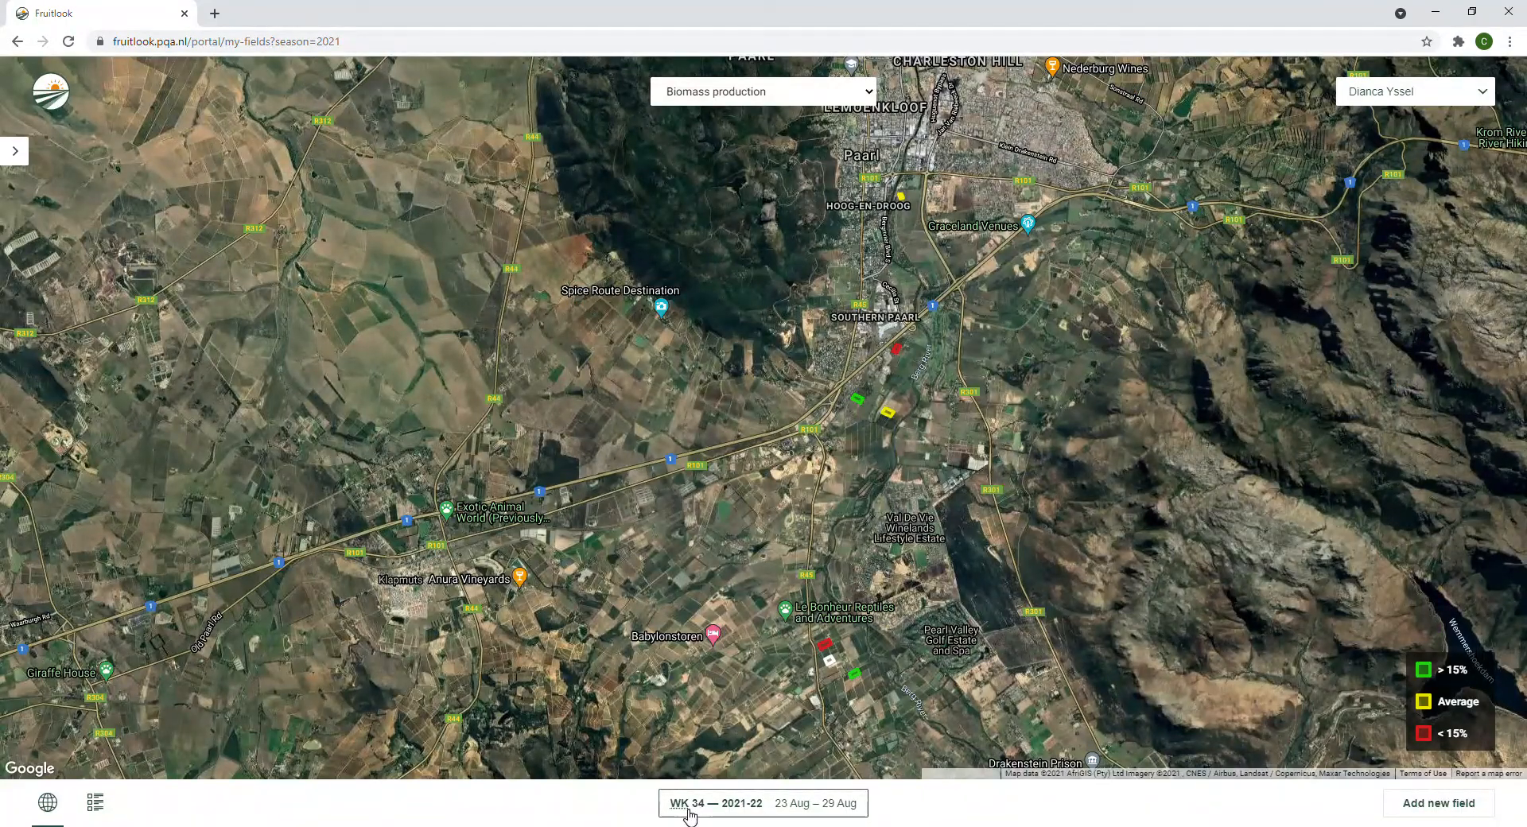
- Switch the fields map to season 2019
left_click(734, 810)
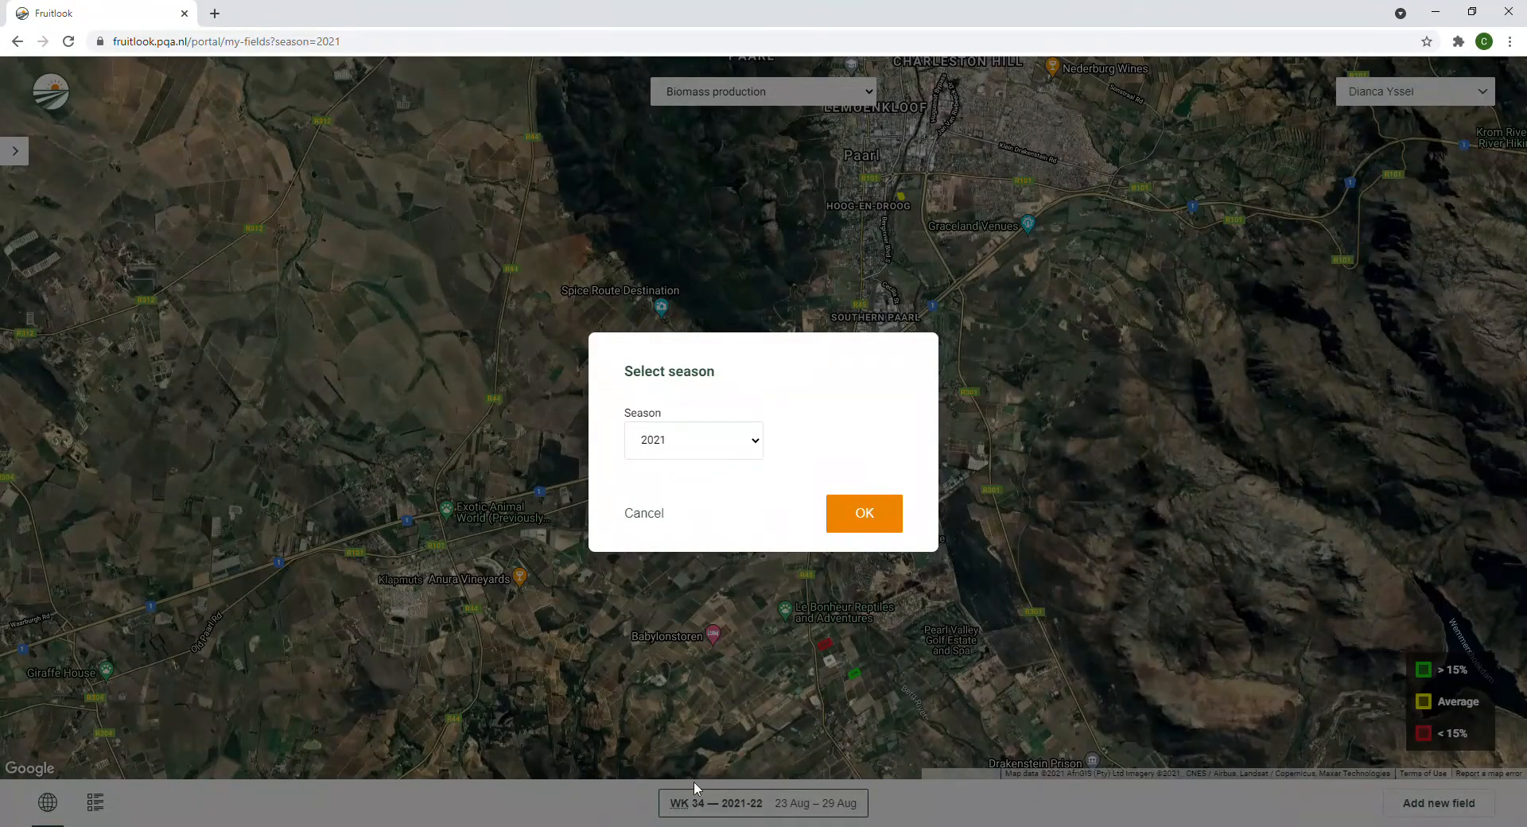
left_click(753, 438)
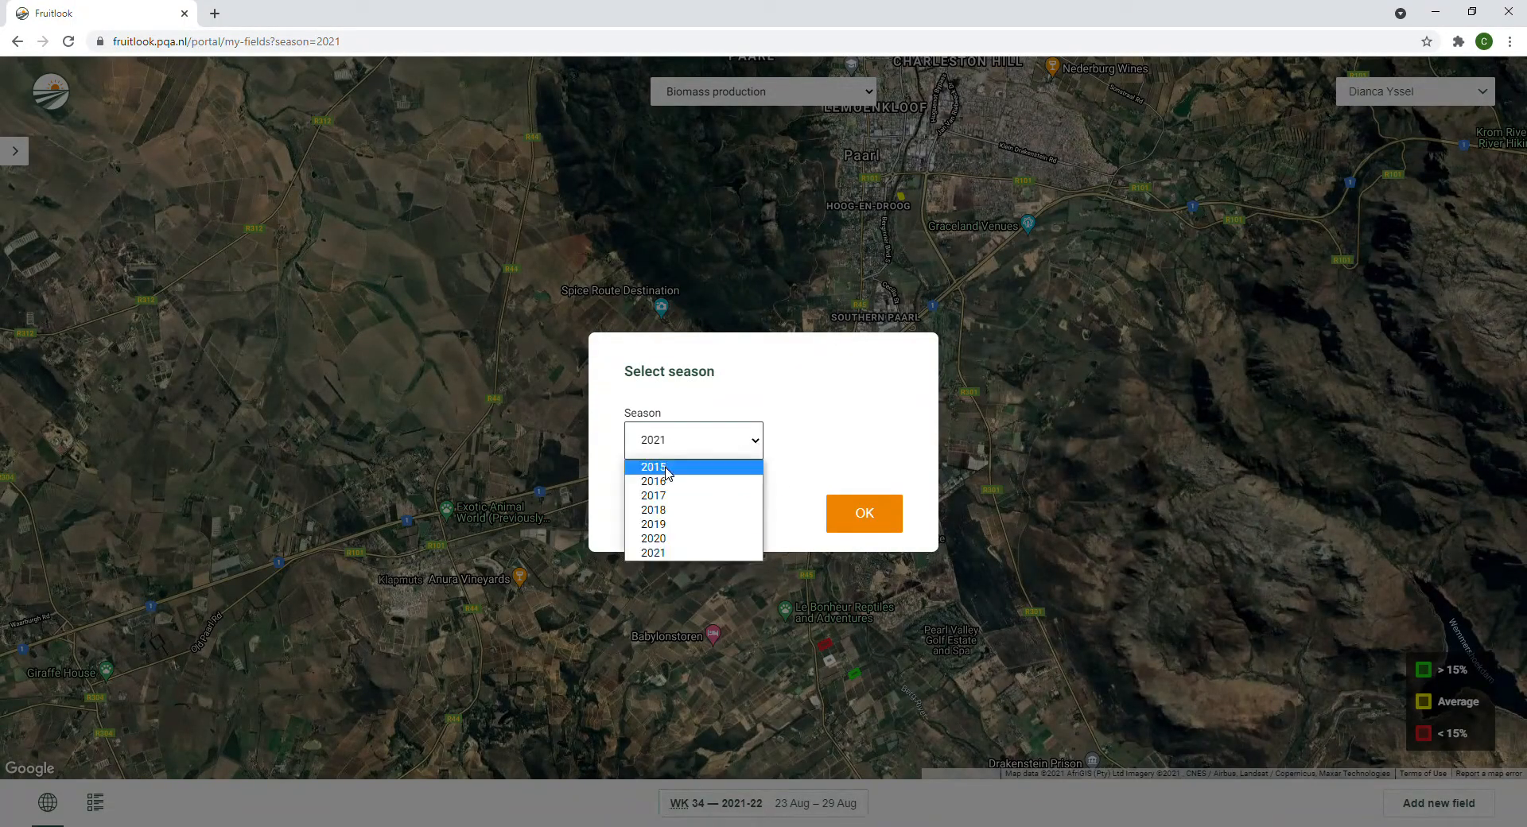
left_click(666, 525)
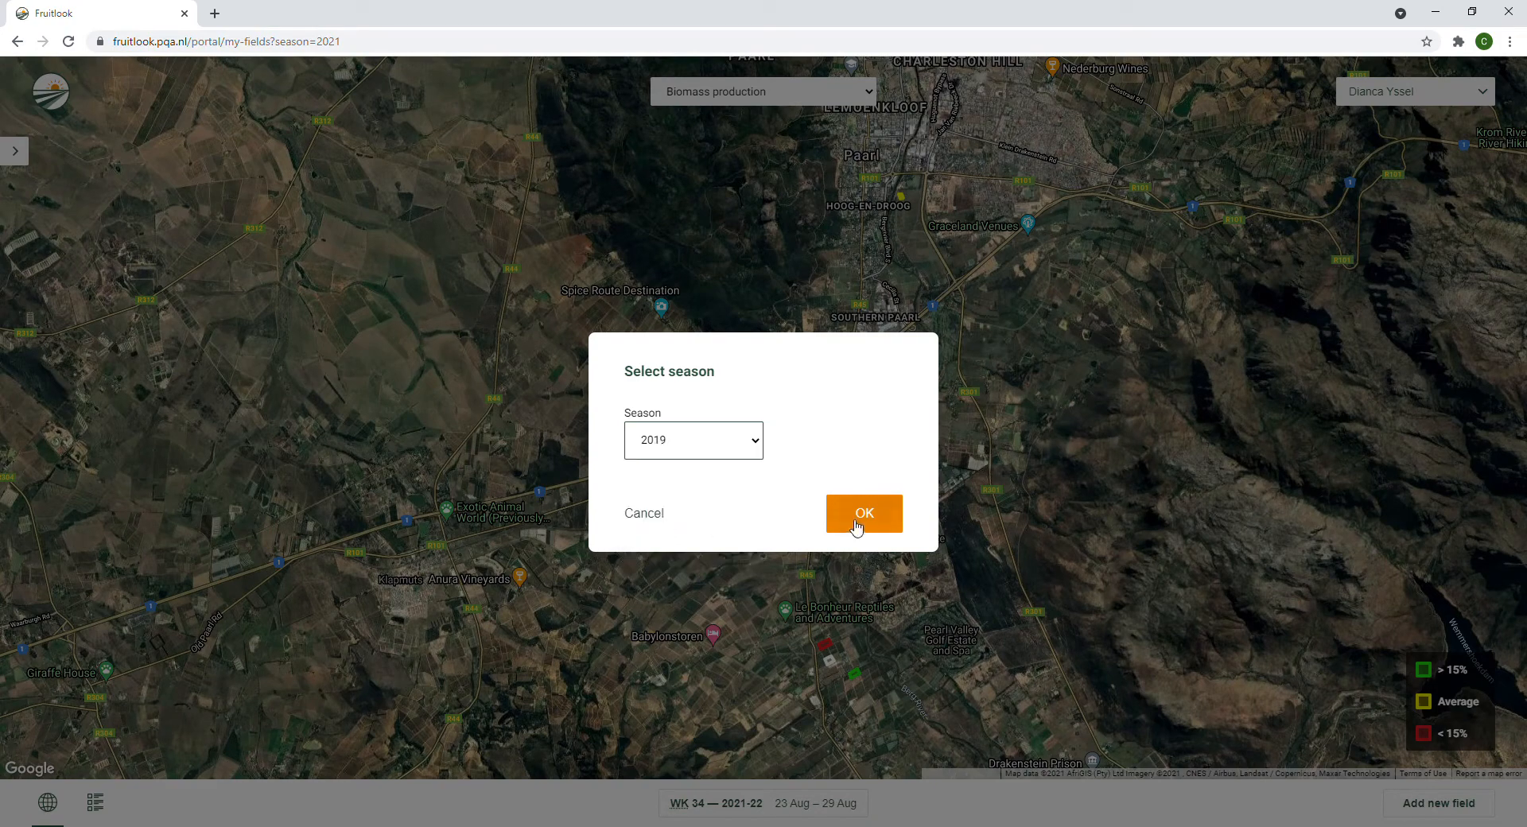
left_click(855, 518)
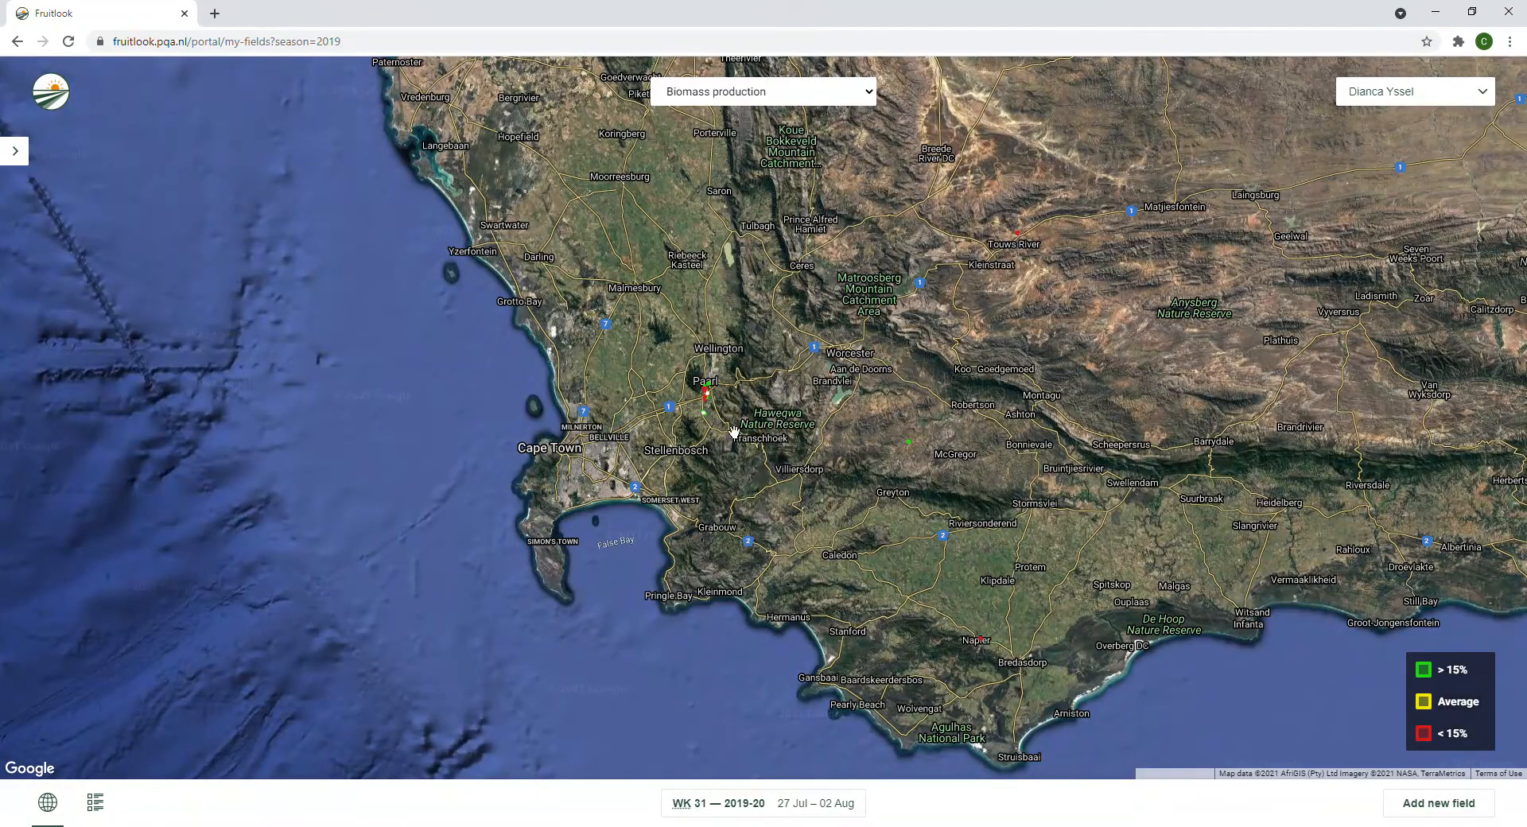
- Expand the list of fields and open the Hanepoot 02 field's summary values and detailed field page
scroll(739, 428, "up", 2)
left_click_drag(636, 318, 625, 540)
scroll(624, 540, "up", 3)
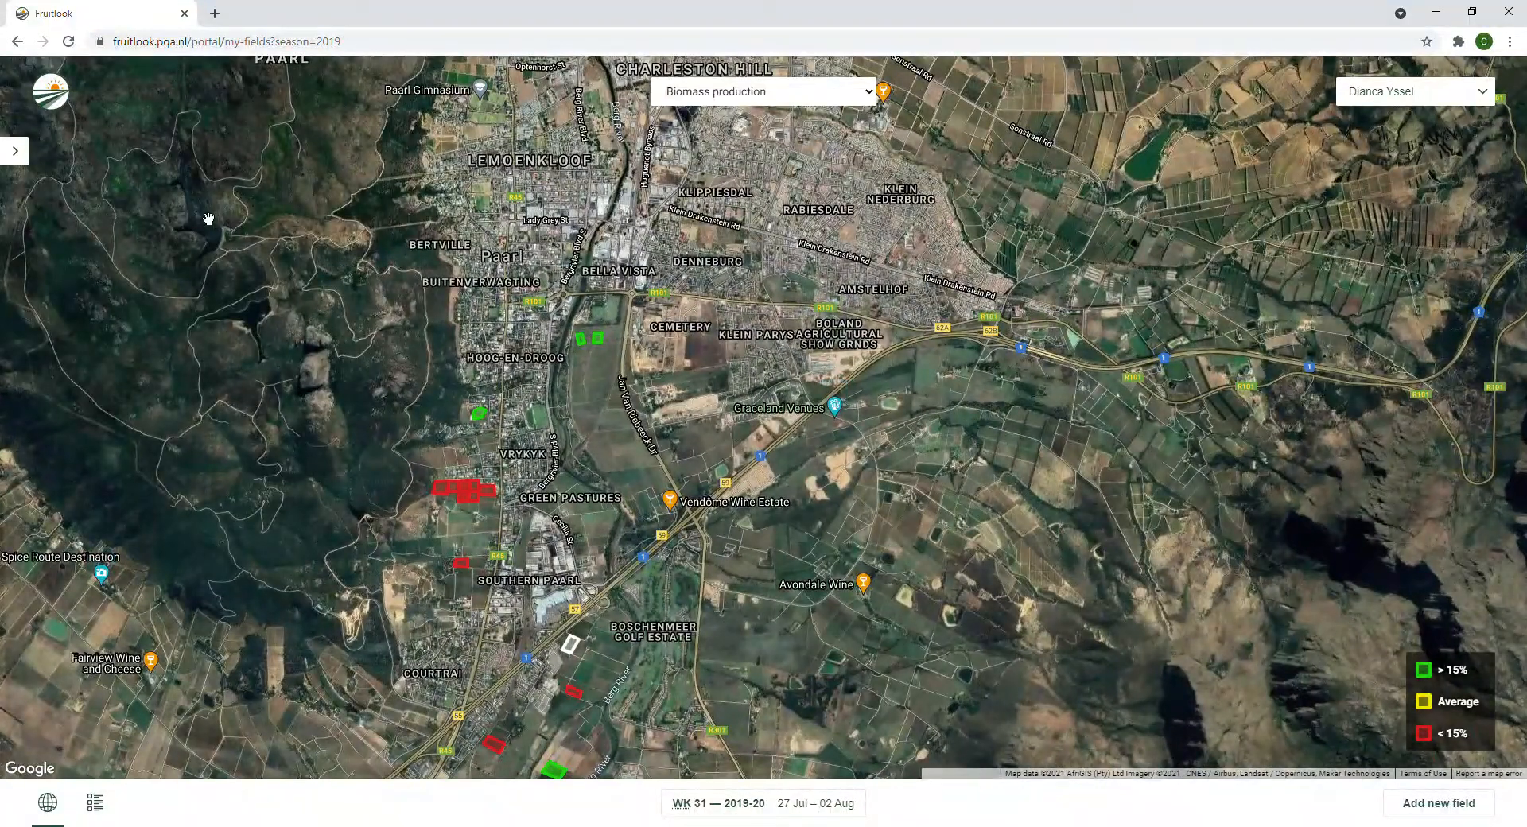
left_click(13, 152)
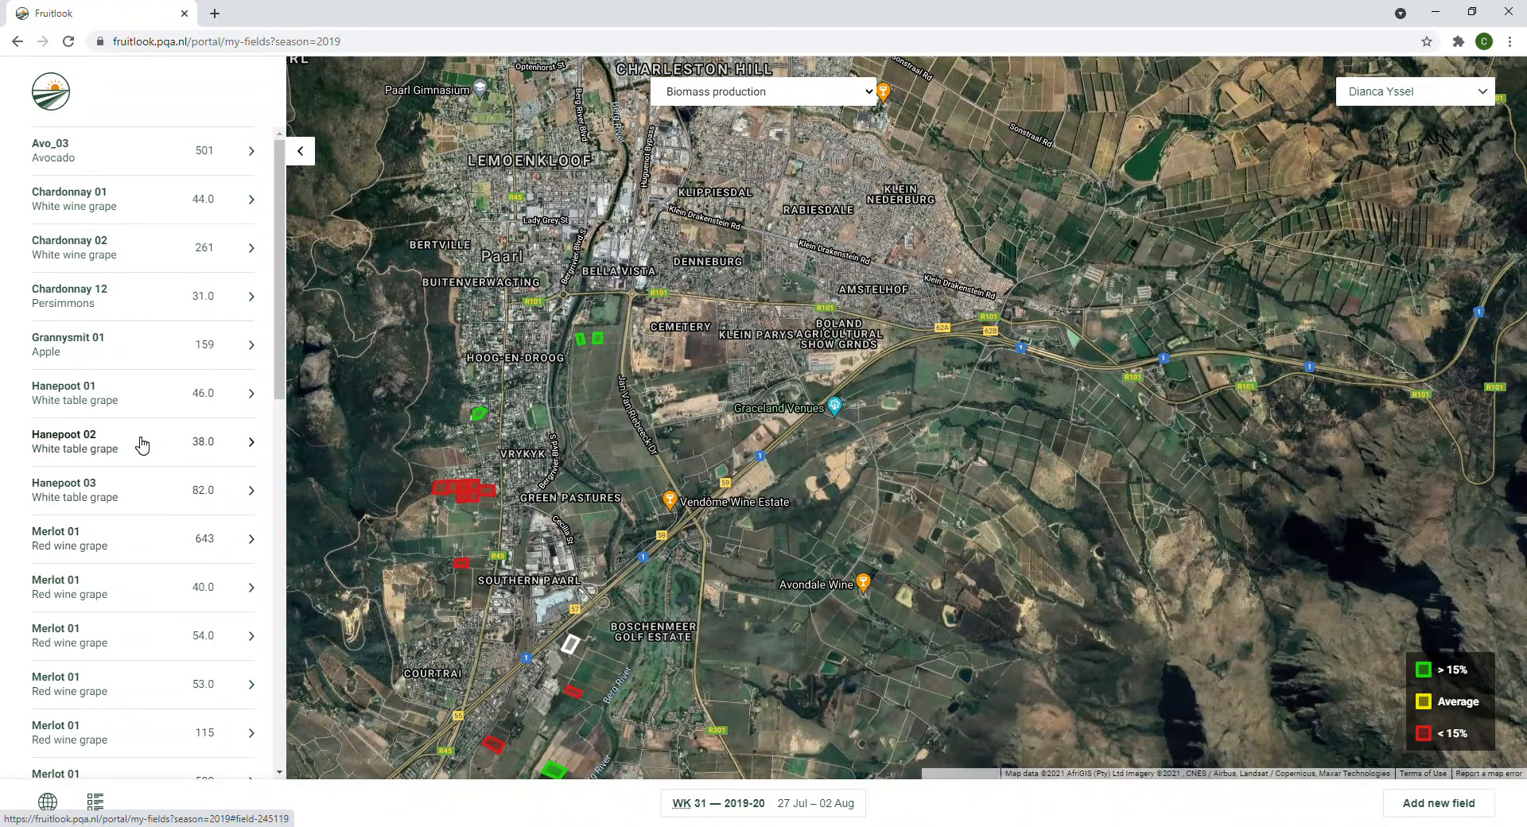
left_click(68, 440)
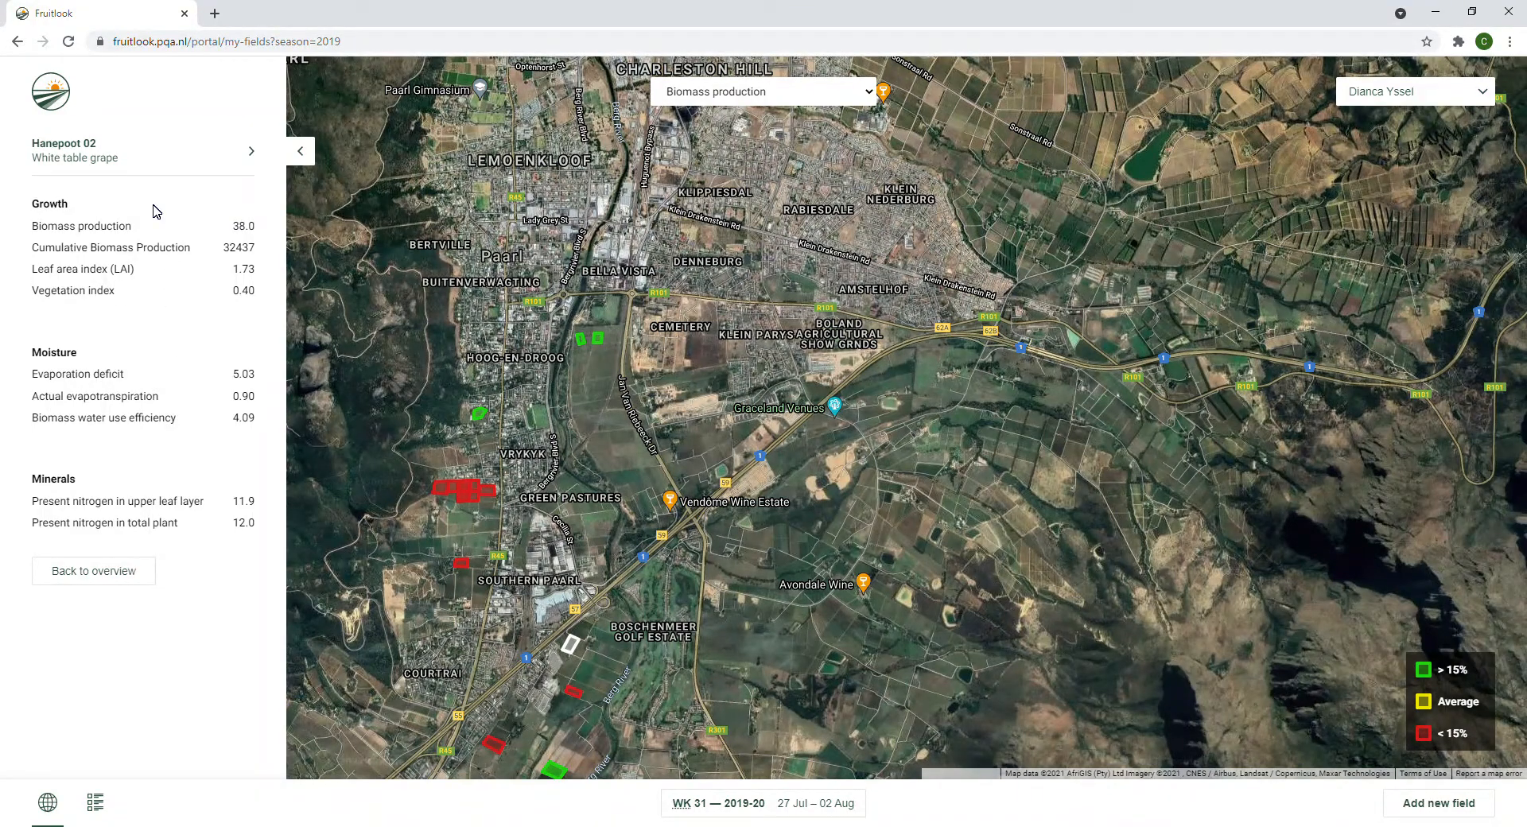
left_click(67, 150)
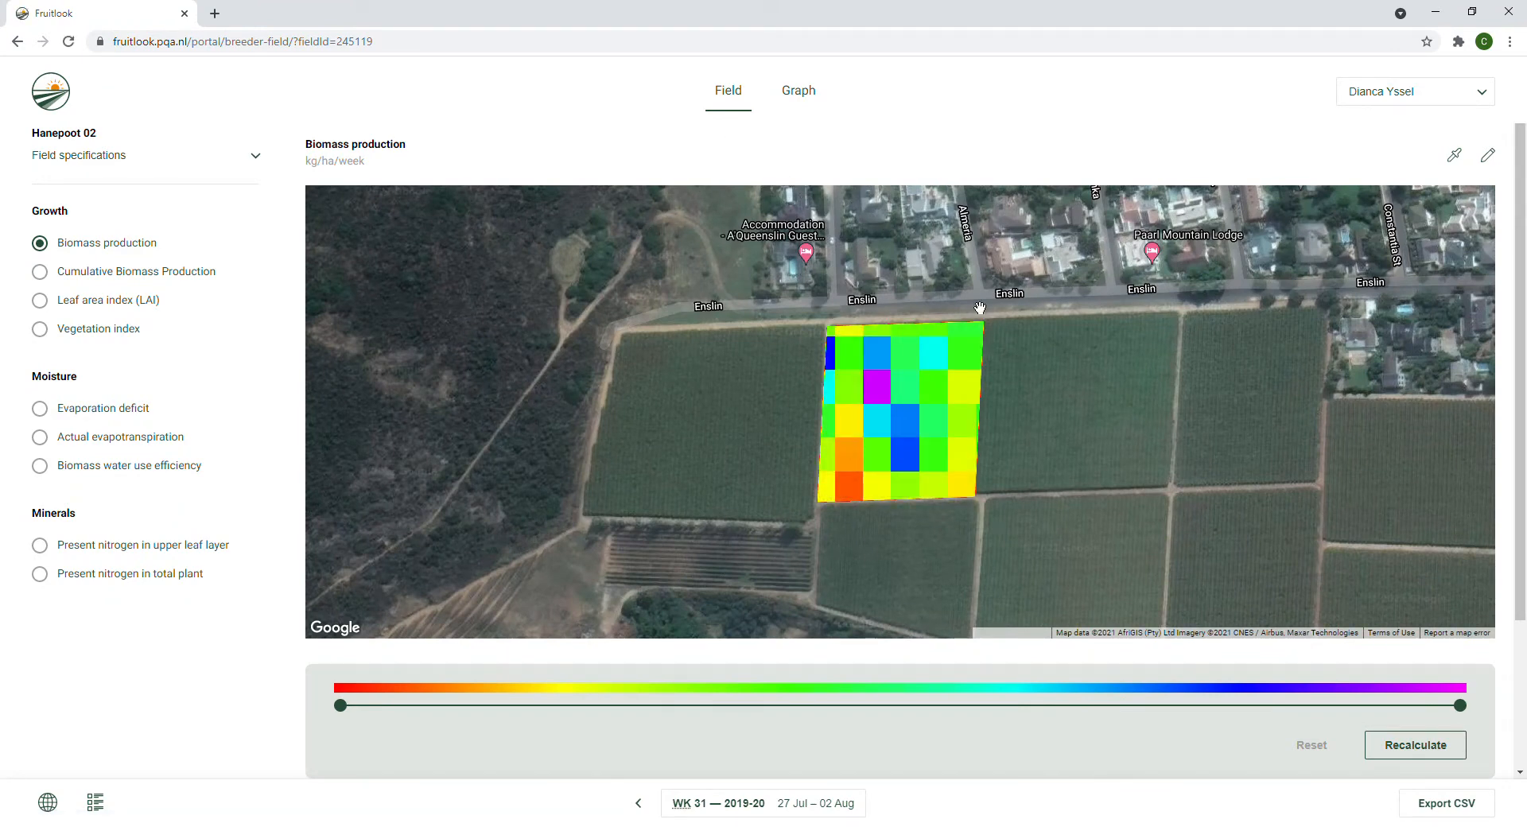
- View the Hanepoot 02 field's graphs for biomass production, cumulative biomass production and leaf area index (LAI)
left_click(800, 94)
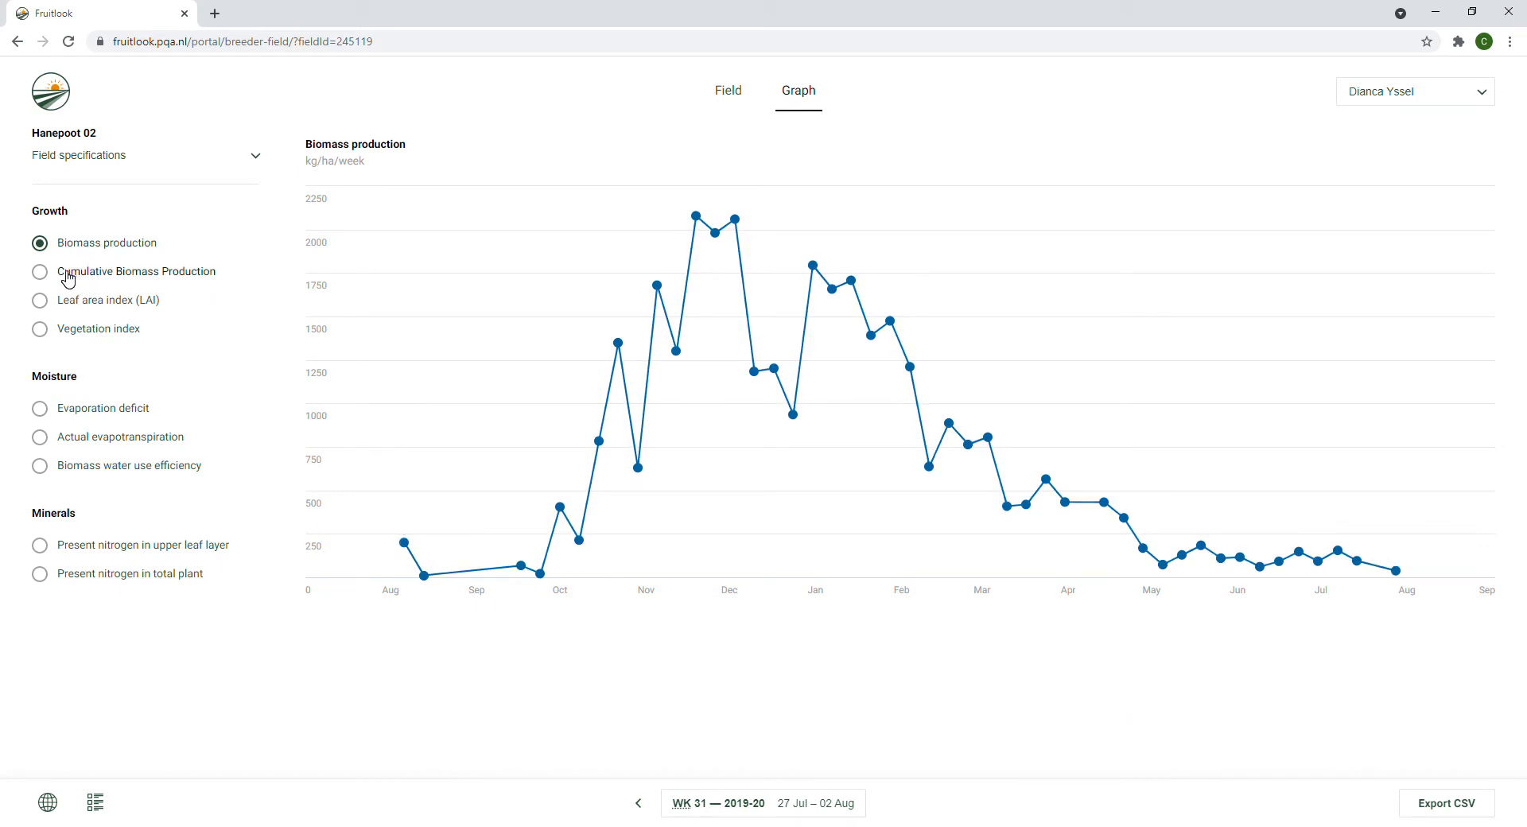
left_click(40, 276)
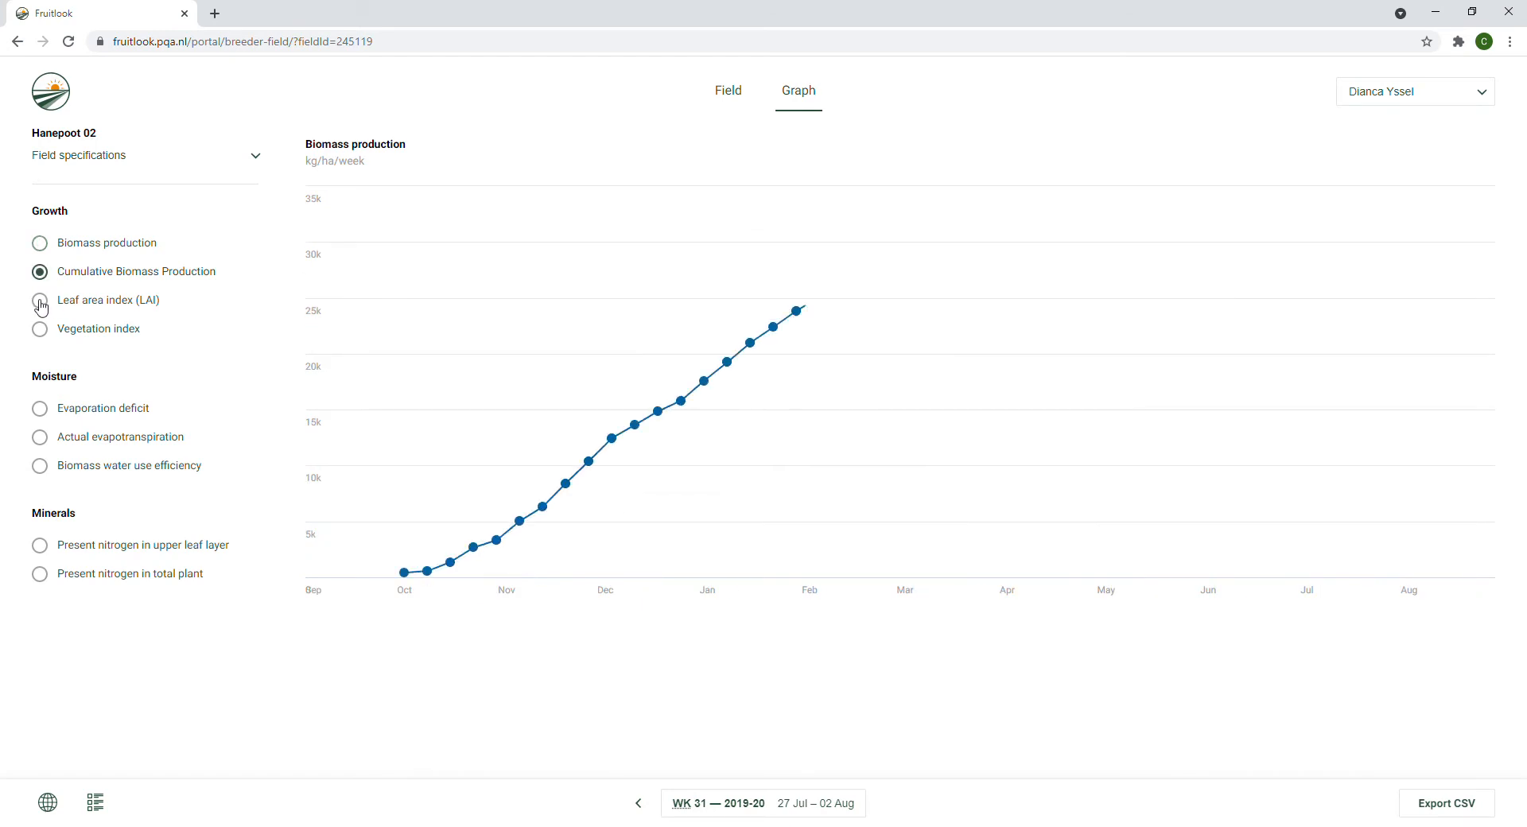
left_click(41, 306)
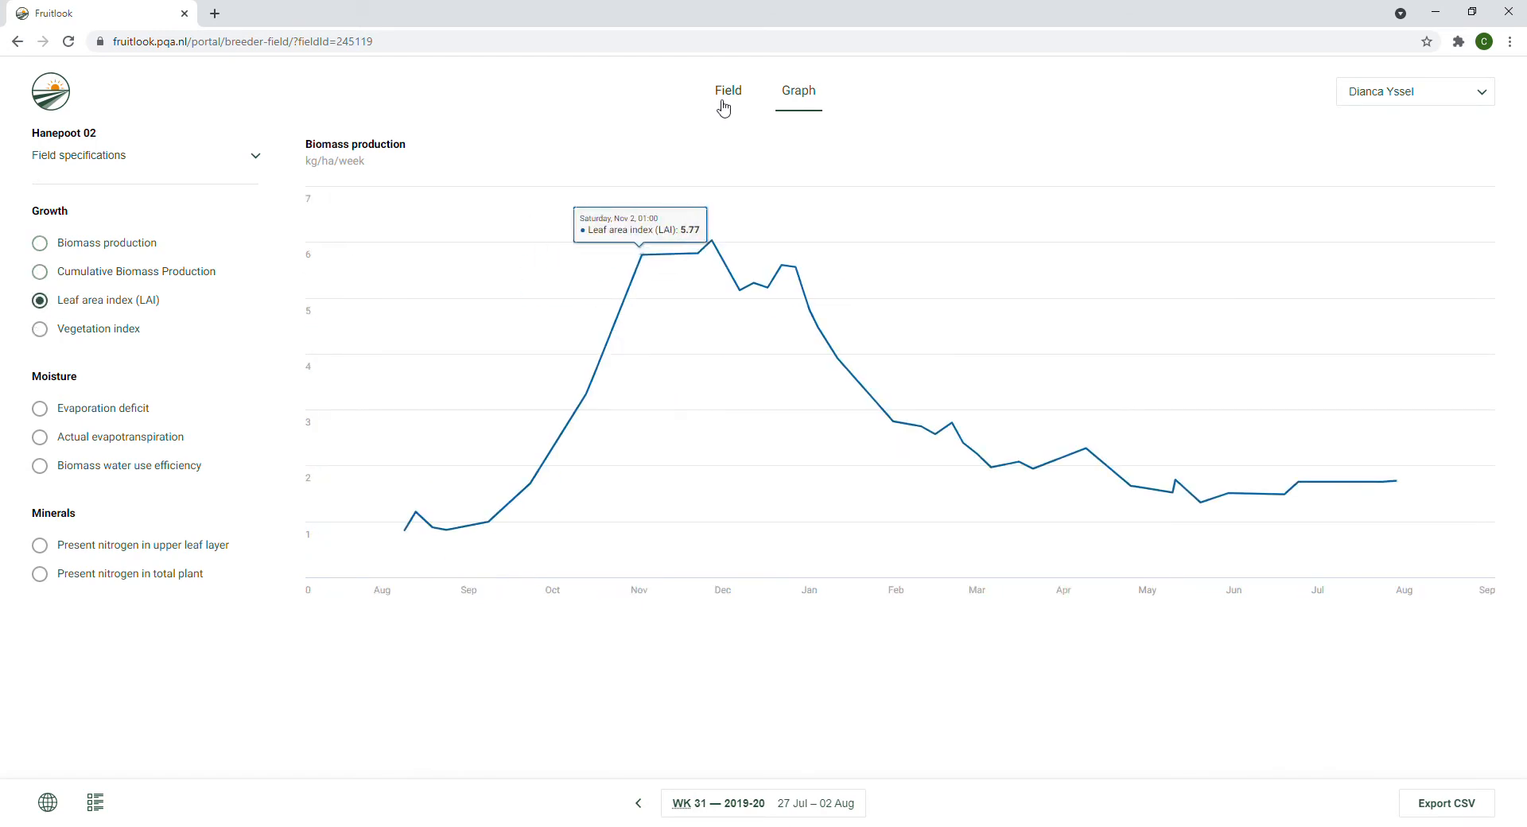
- Show the vegetation index on the field's map, lower the colour scale's maximum to about 70% of its range and recalculate
left_click(723, 106)
left_click(42, 330)
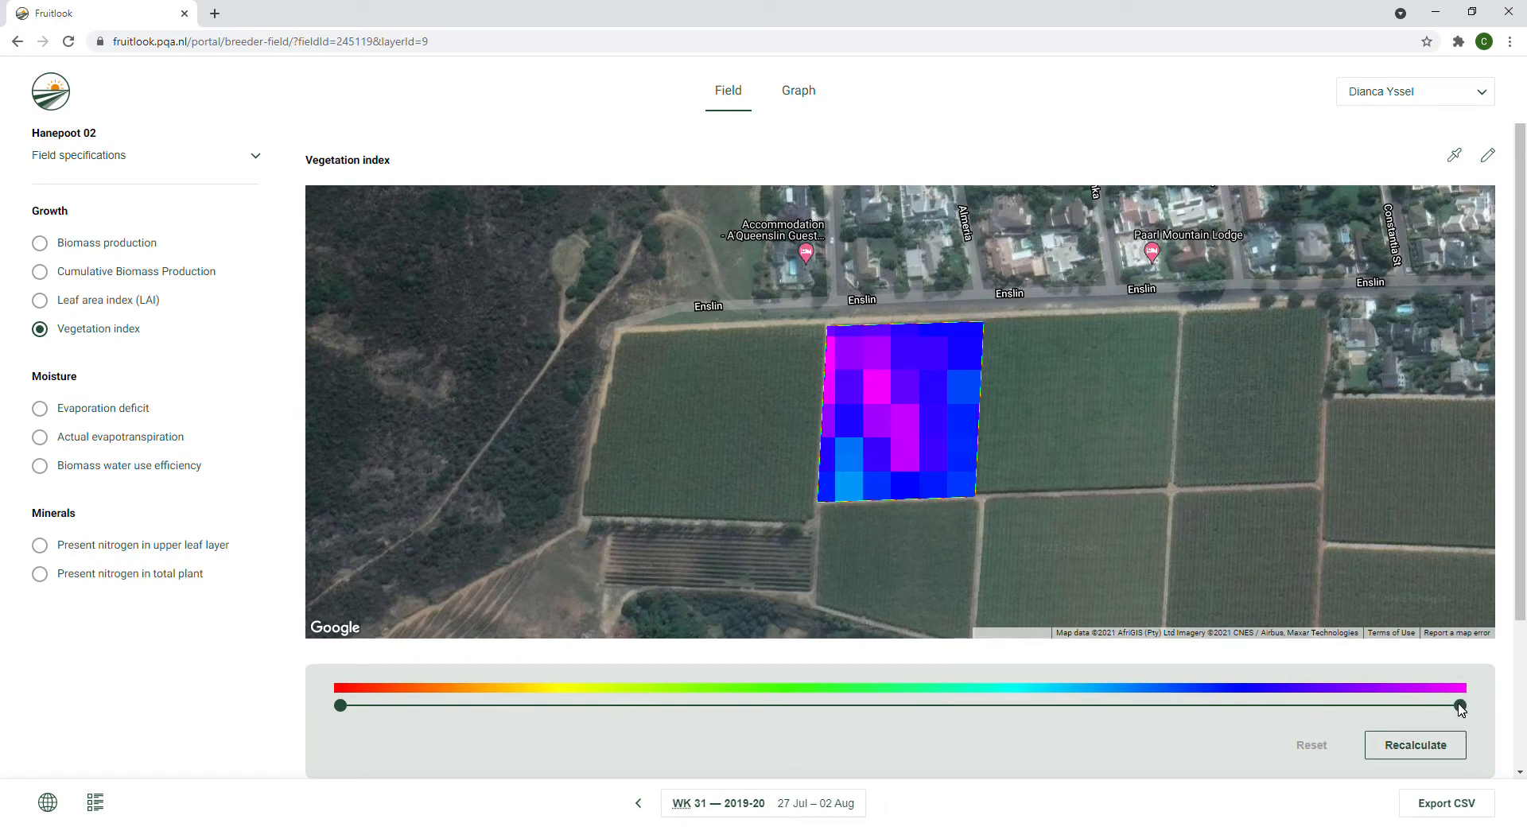
left_click_drag(1460, 706, 1124, 707)
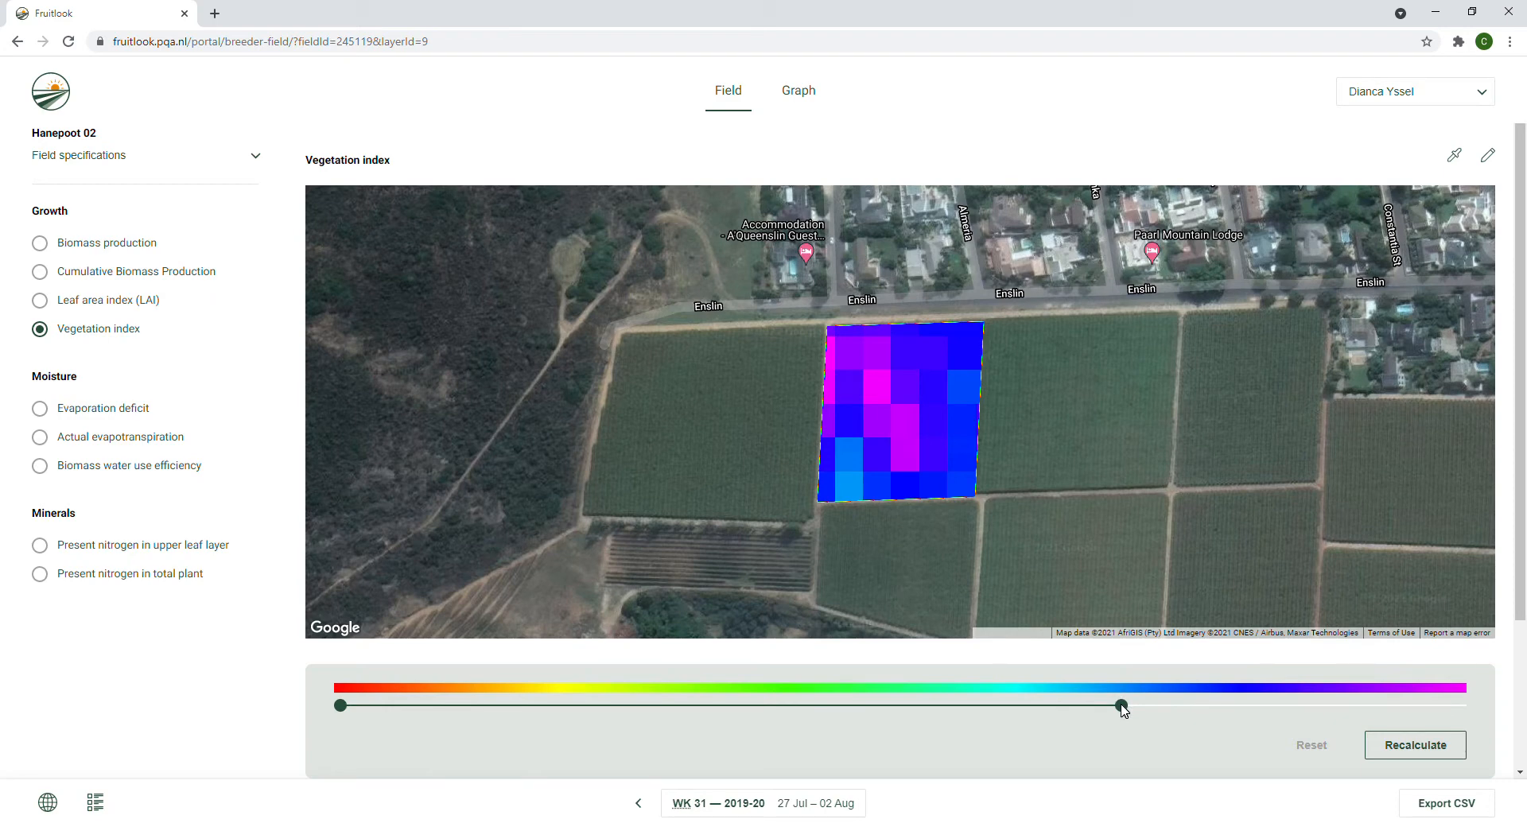
left_click(1415, 752)
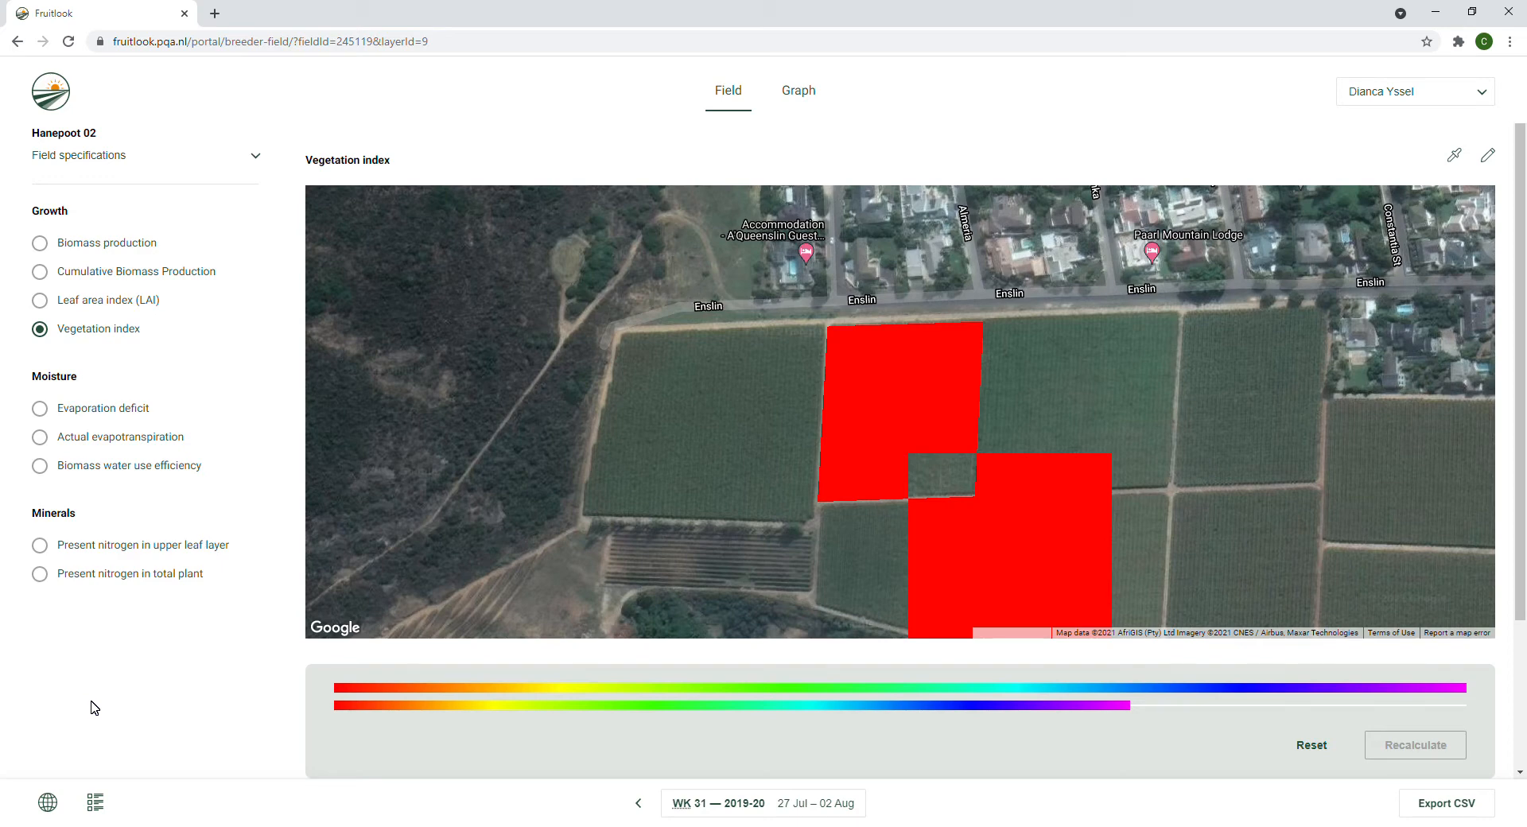
- From the list of all fields, compare Chardonnay 01, Chardonnay 02 and Chardonnay 12 by biomass production
left_click(97, 806)
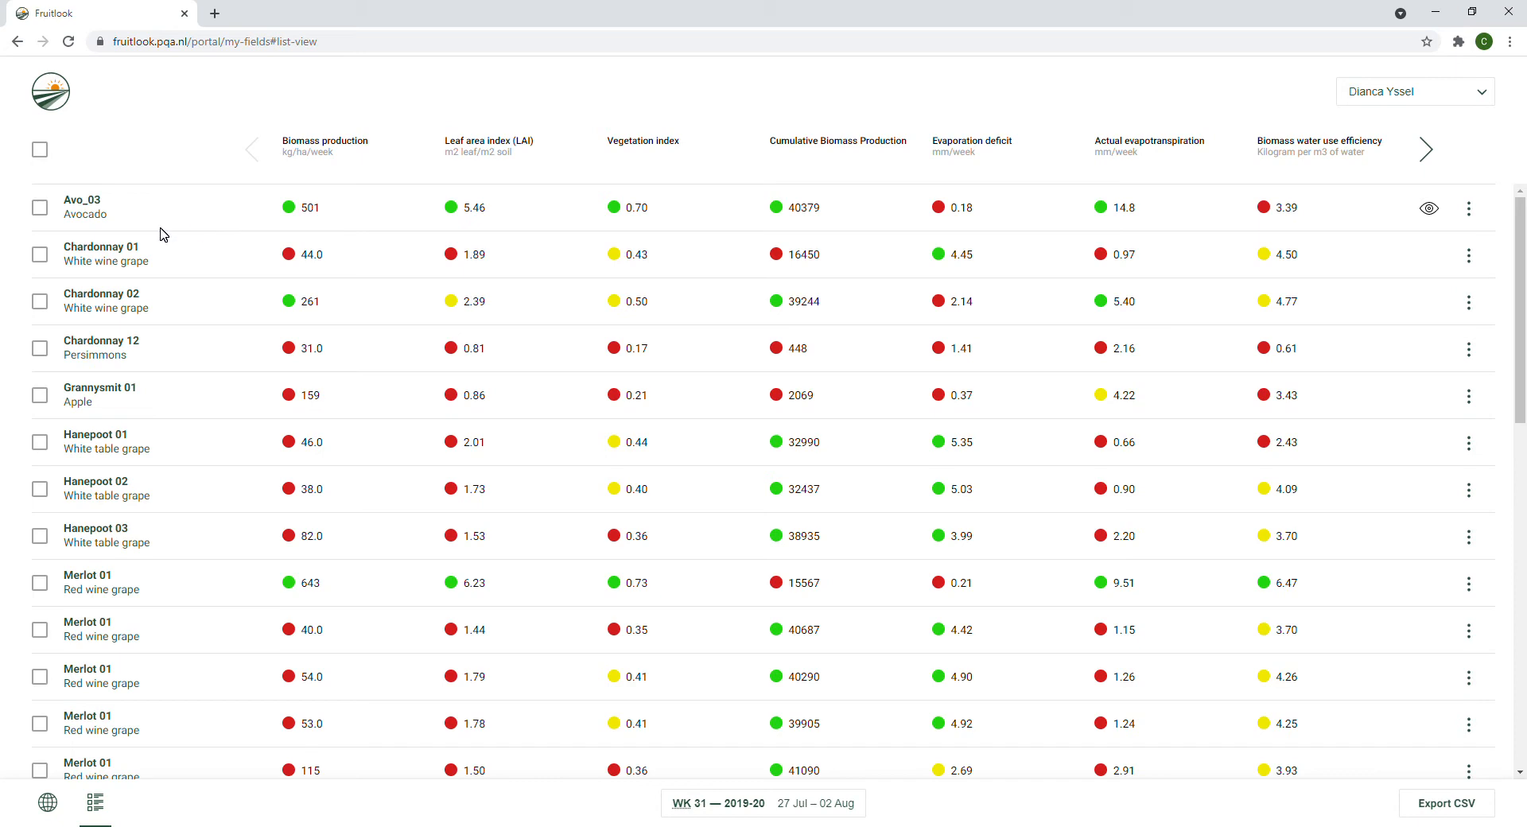
left_click(40, 258)
left_click(42, 305)
left_click(40, 348)
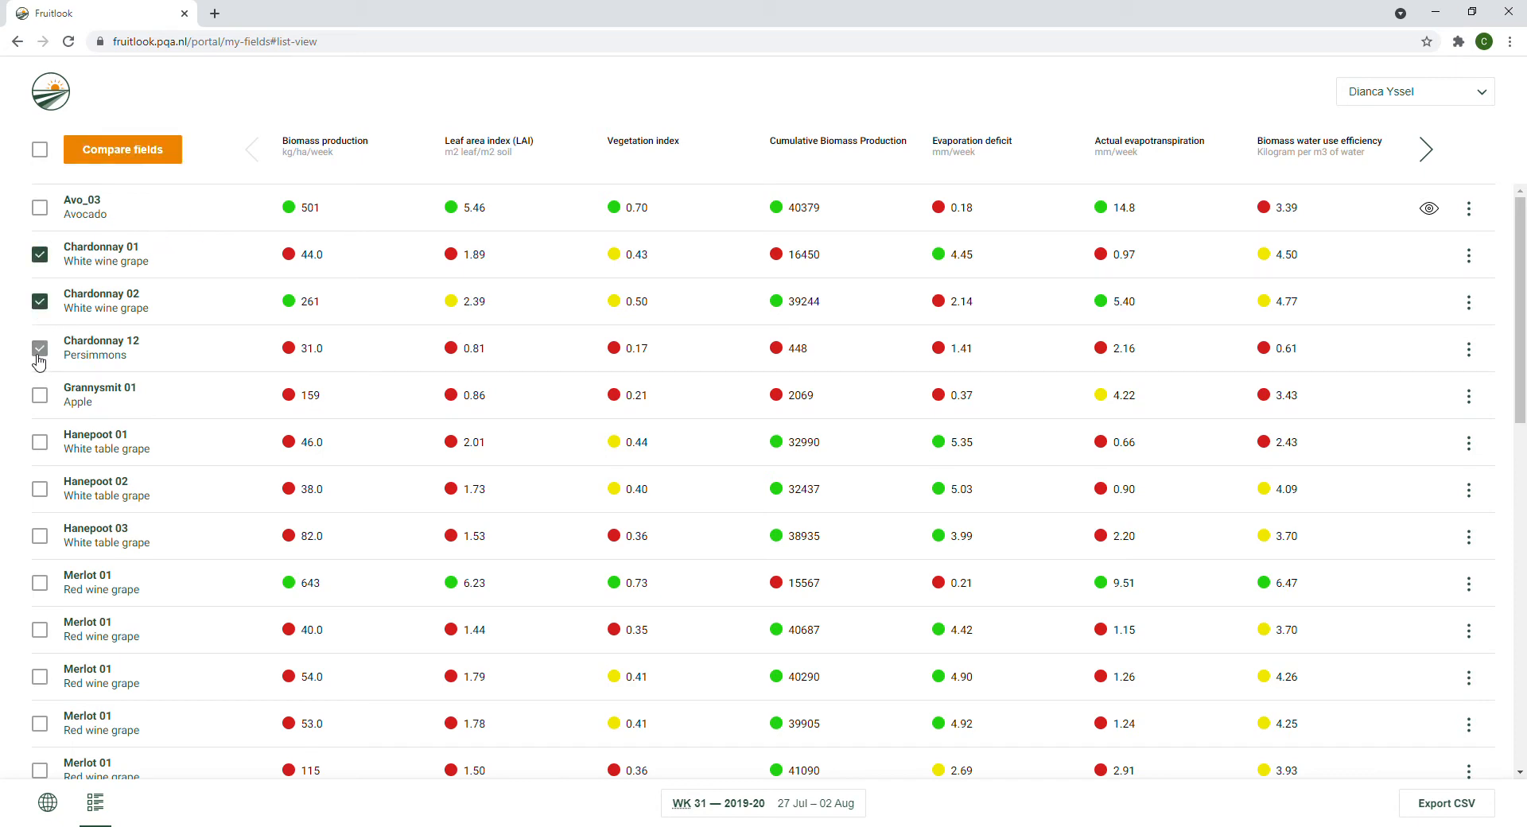
left_click(143, 158)
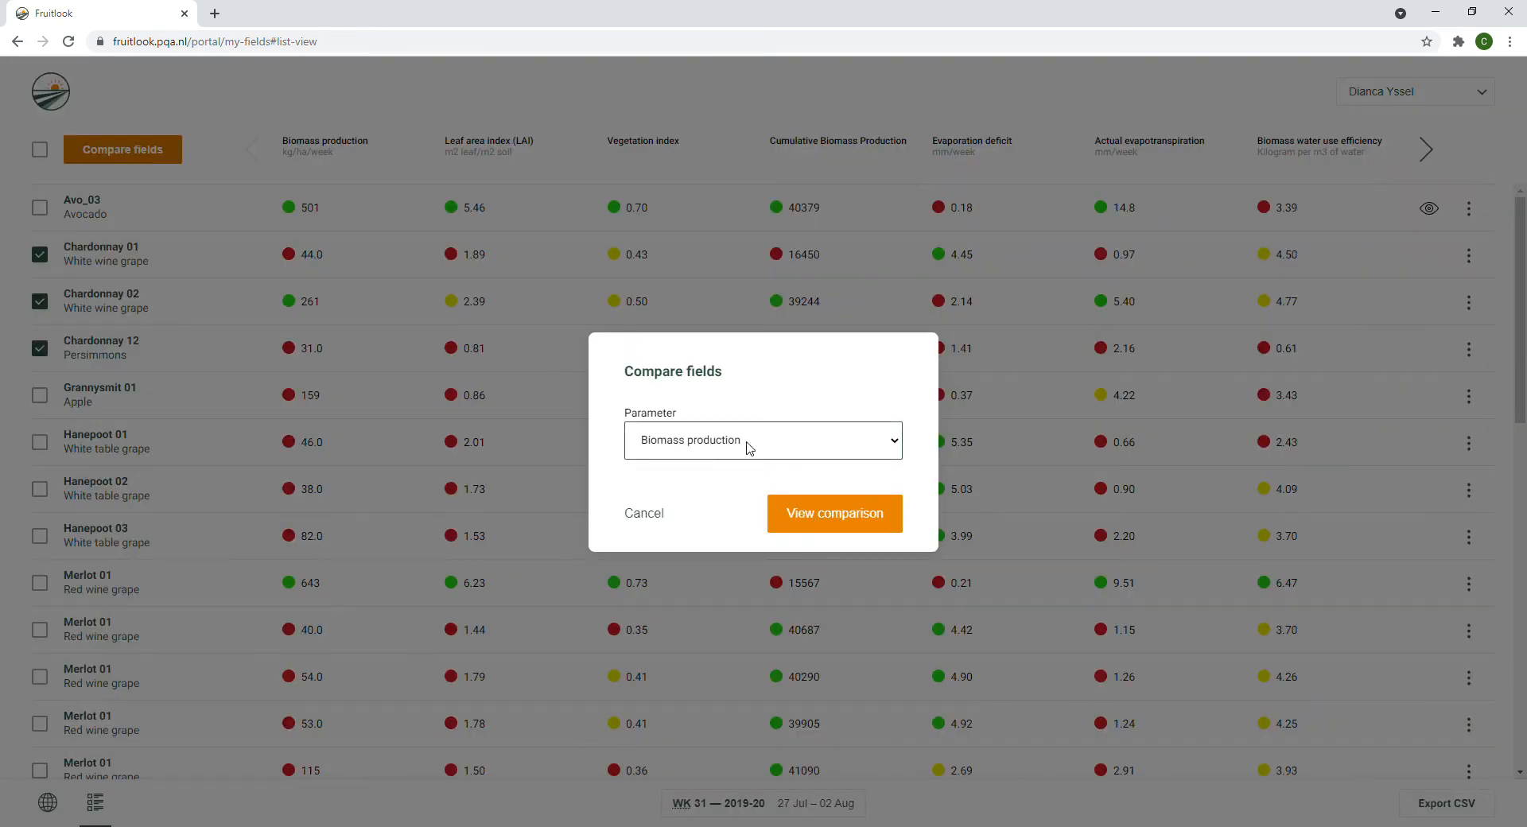
left_click(817, 524)
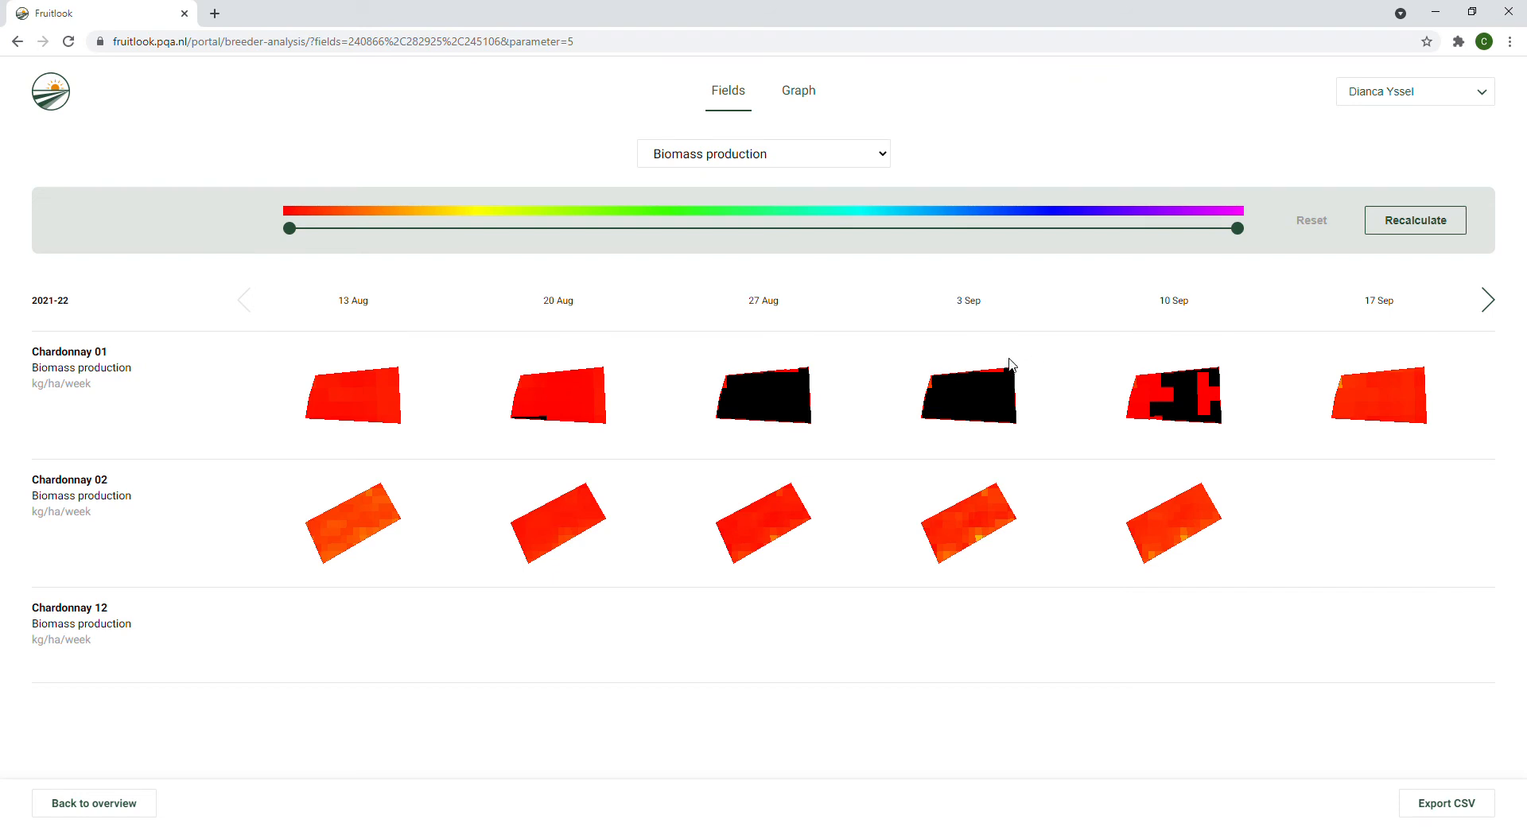
- Switch the field comparison's parameter to Evaporation deficit and display it as a graph
left_click(881, 155)
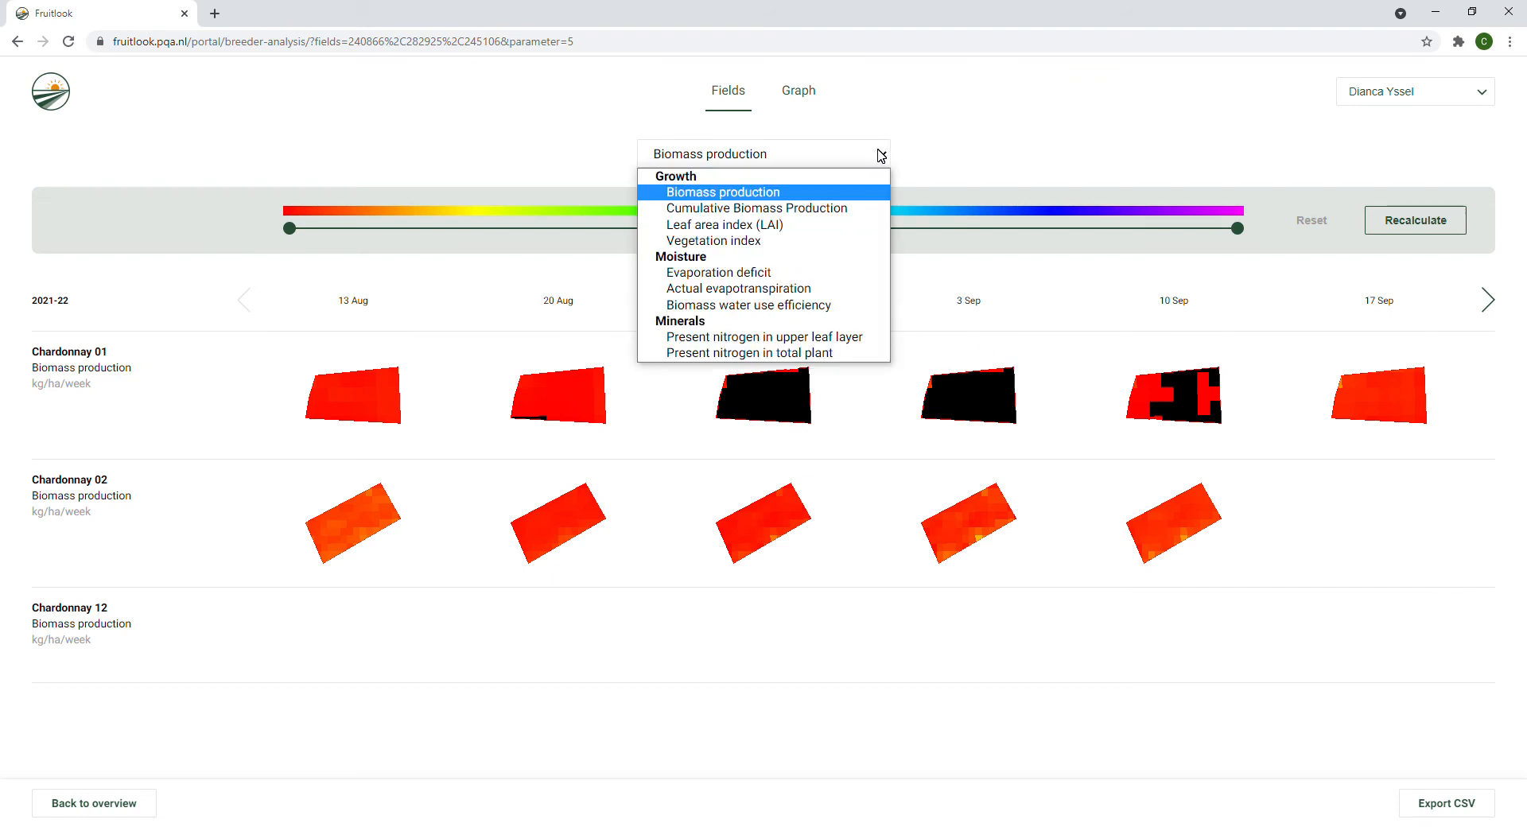
left_click(729, 272)
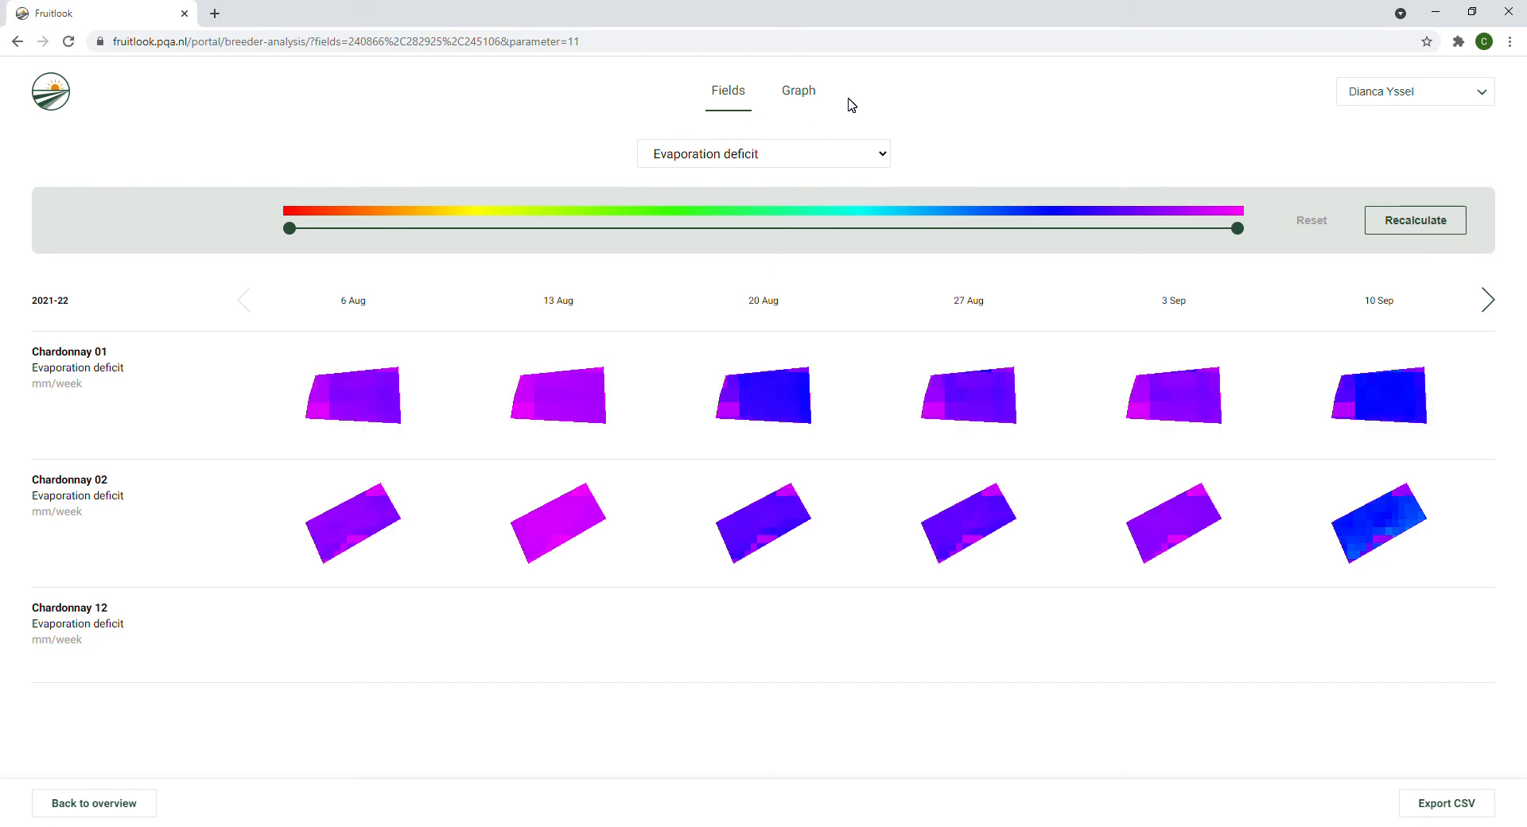
left_click(801, 93)
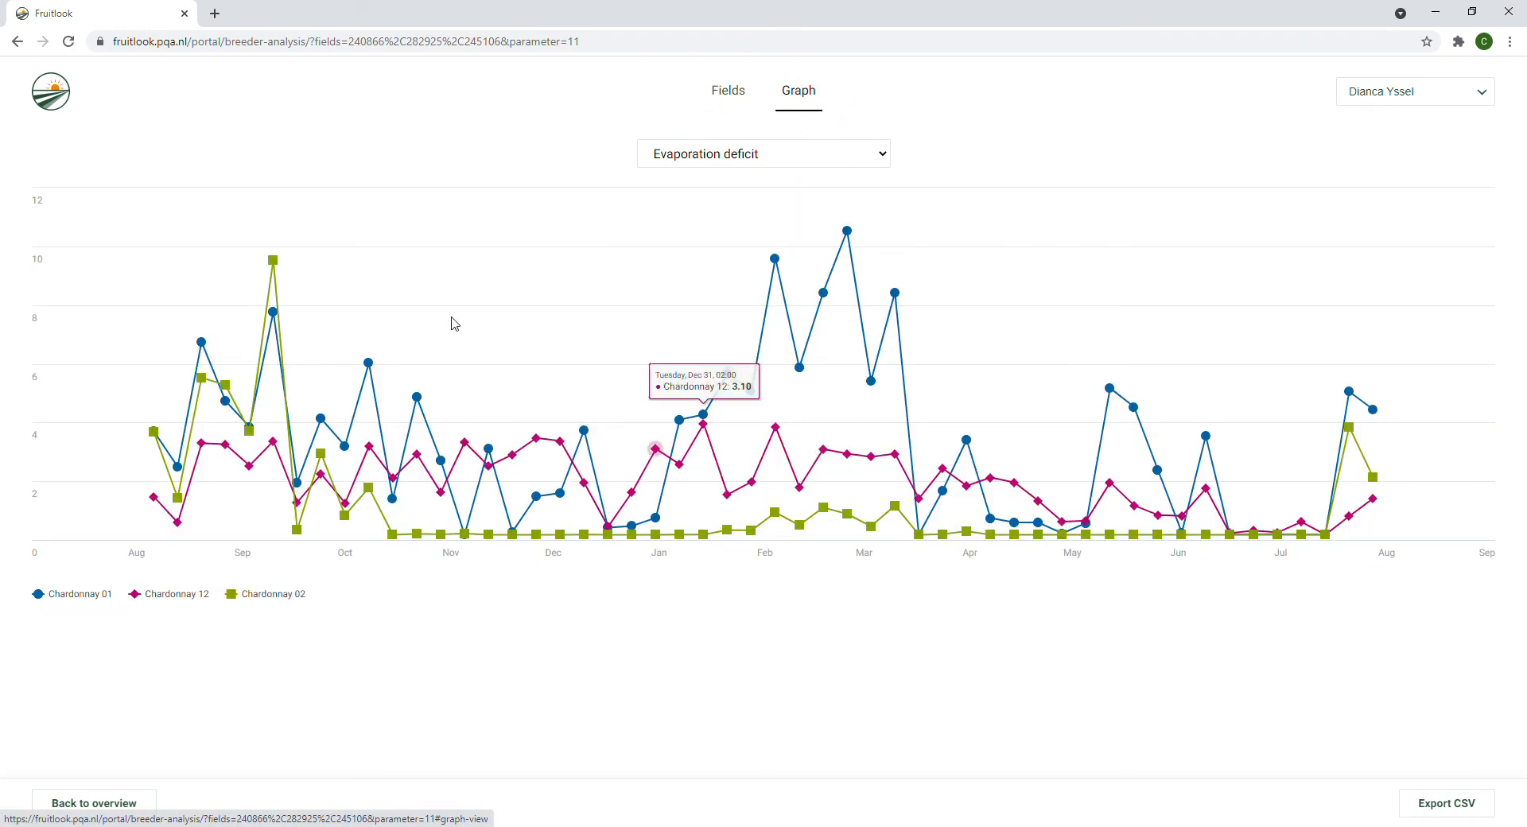